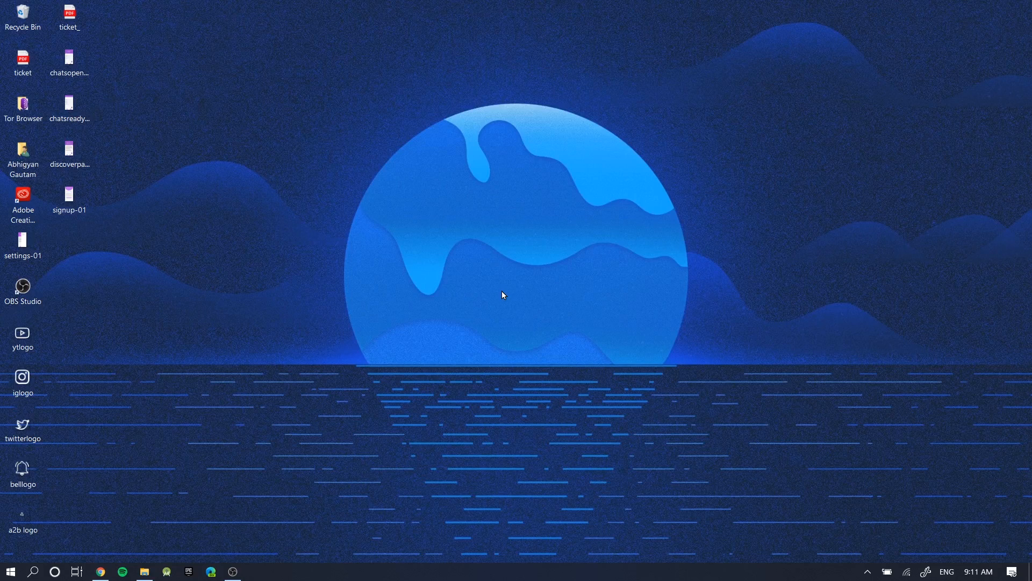
# Step: Switch to the browser showing the Clipchamp website and log in to the account
pyautogui.hotkey('alt', 'Tab')
pyautogui.hotkey('alt', 'Tab')
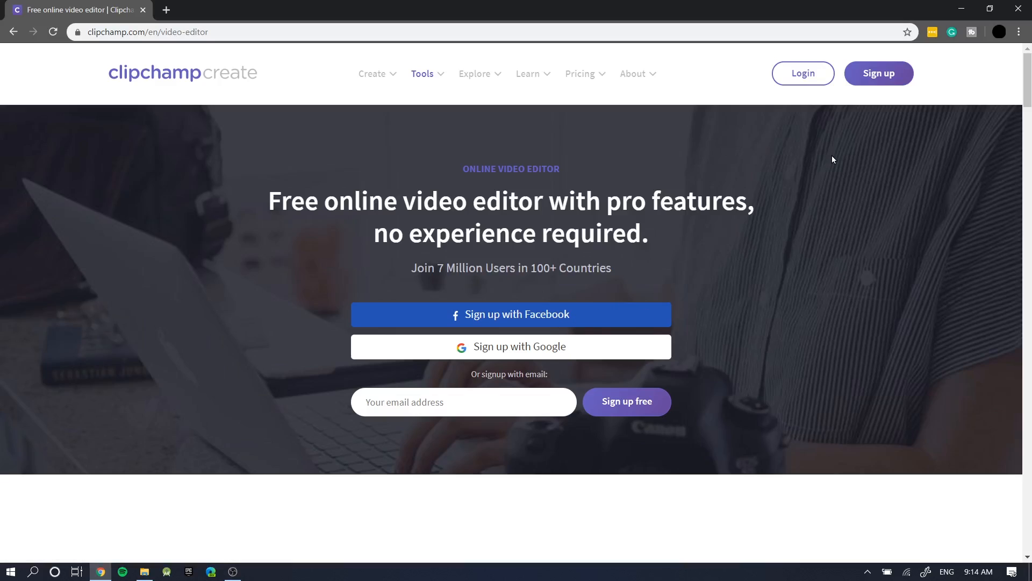
pyautogui.click(803, 80)
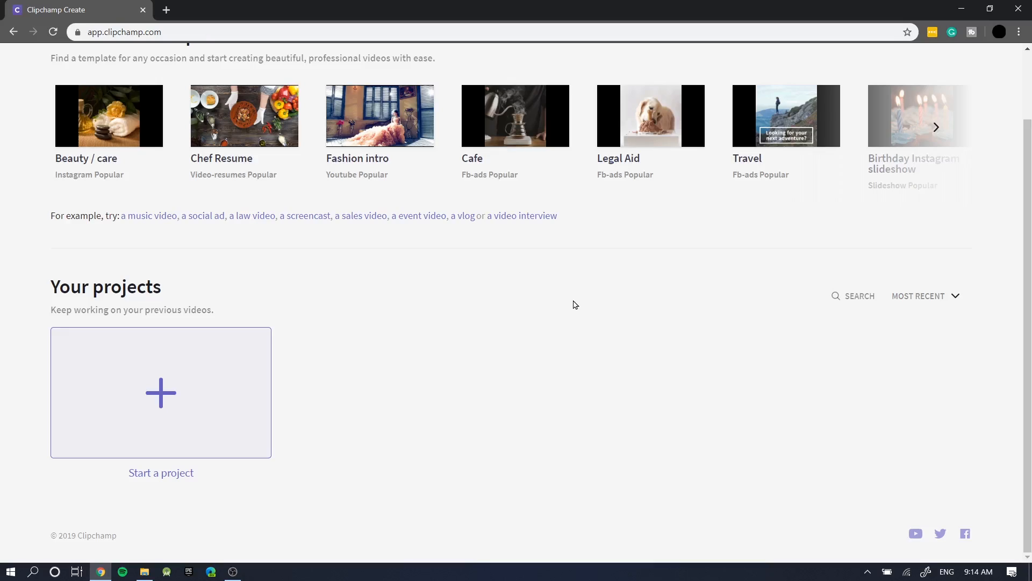
# Step: Start a new video project with the Widescreen 16:9 dimensions
pyautogui.scroll(2, 575, 305)
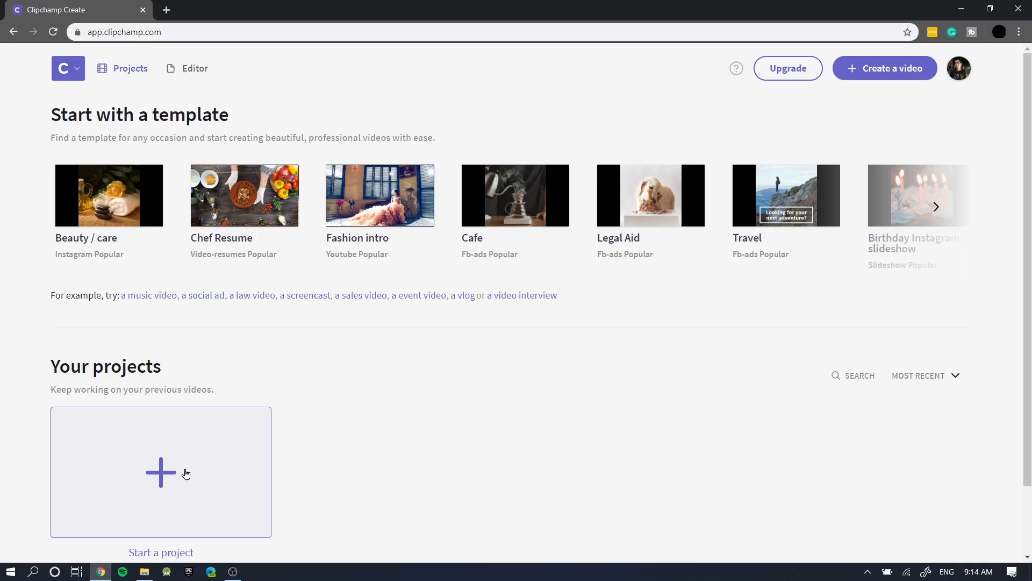
pyautogui.click(181, 475)
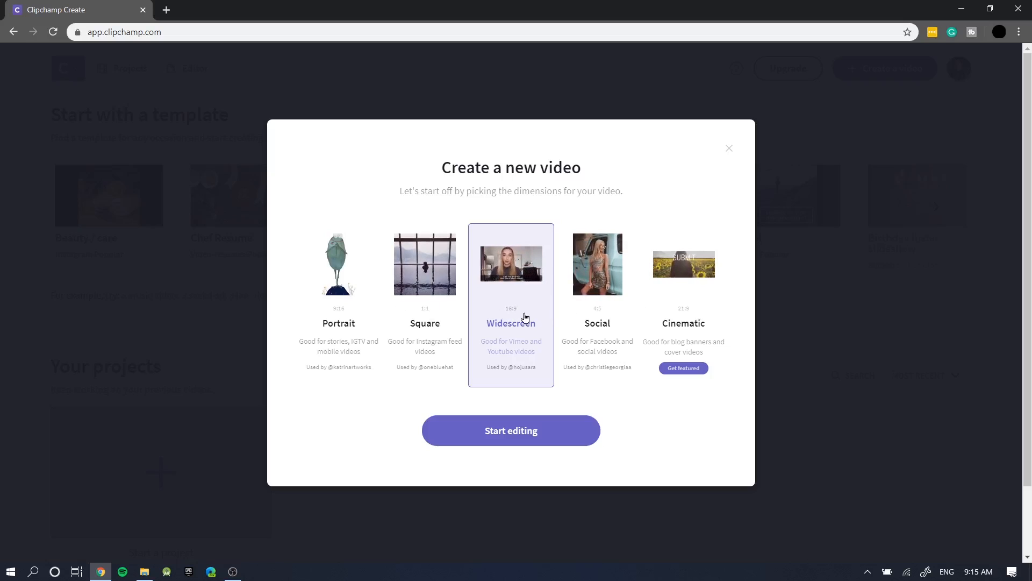
pyautogui.click(527, 438)
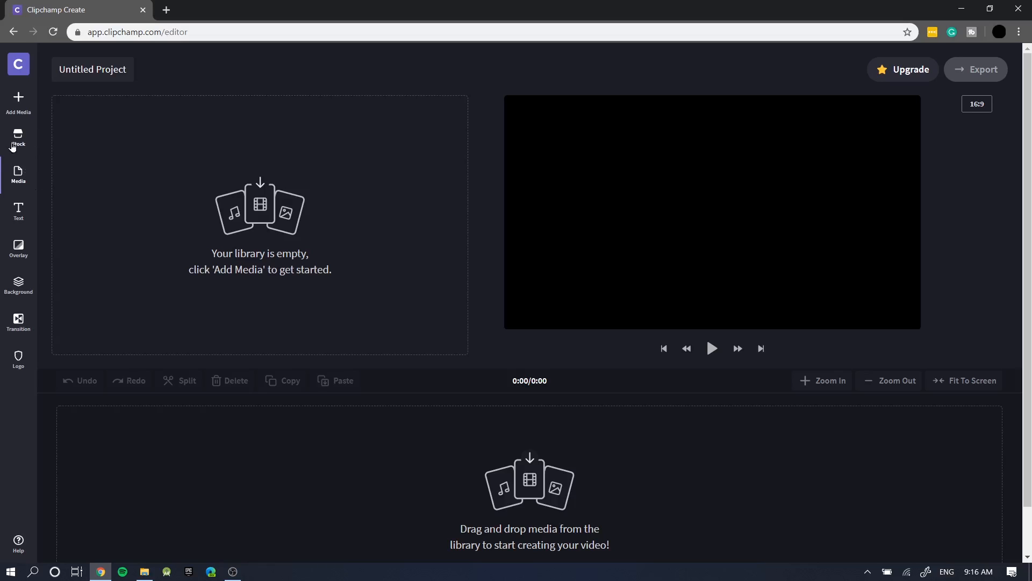
# Step: View the stock video library and return to the editor
pyautogui.click(19, 105)
pyautogui.click(26, 134)
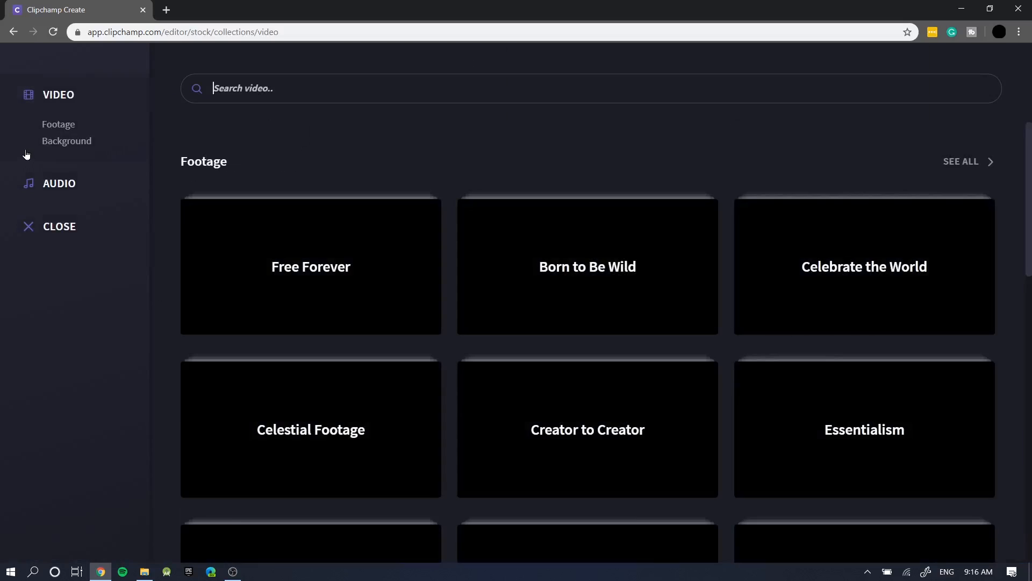
pyautogui.click(59, 225)
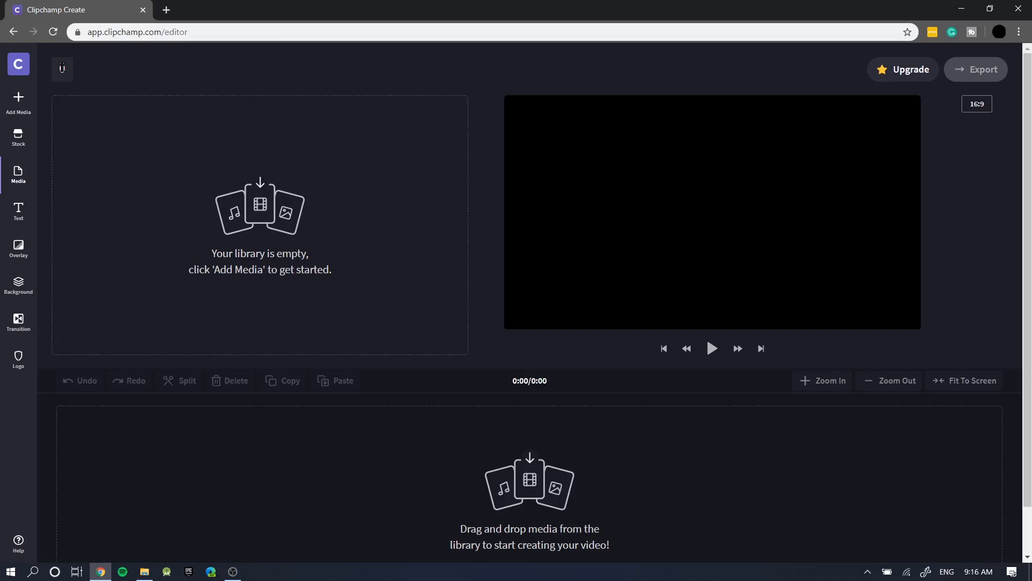
# Step: Rename the untitled project as justforfun
pyautogui.click(59, 72)
pyautogui.write('justfor')
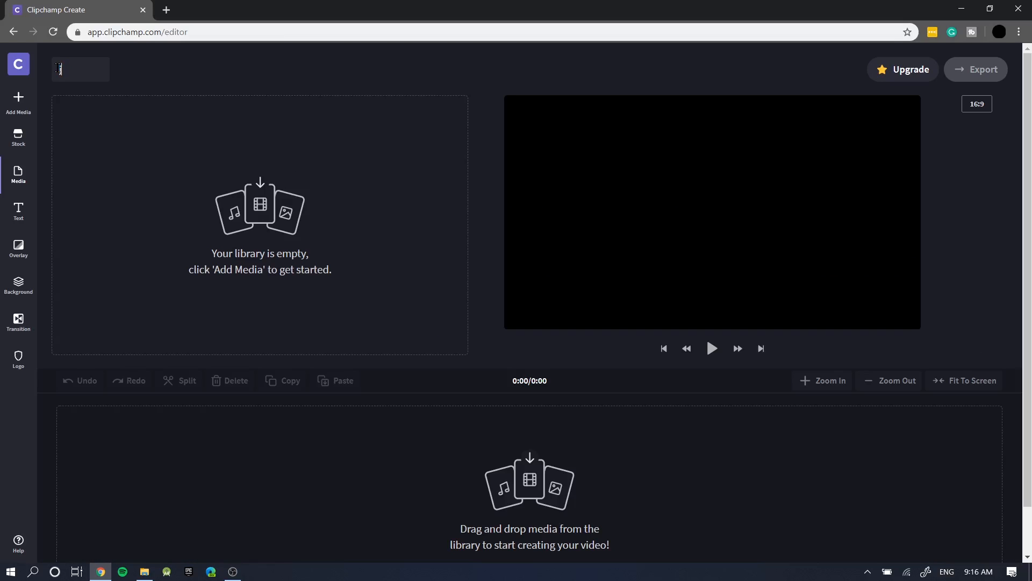
pyautogui.write('fun')
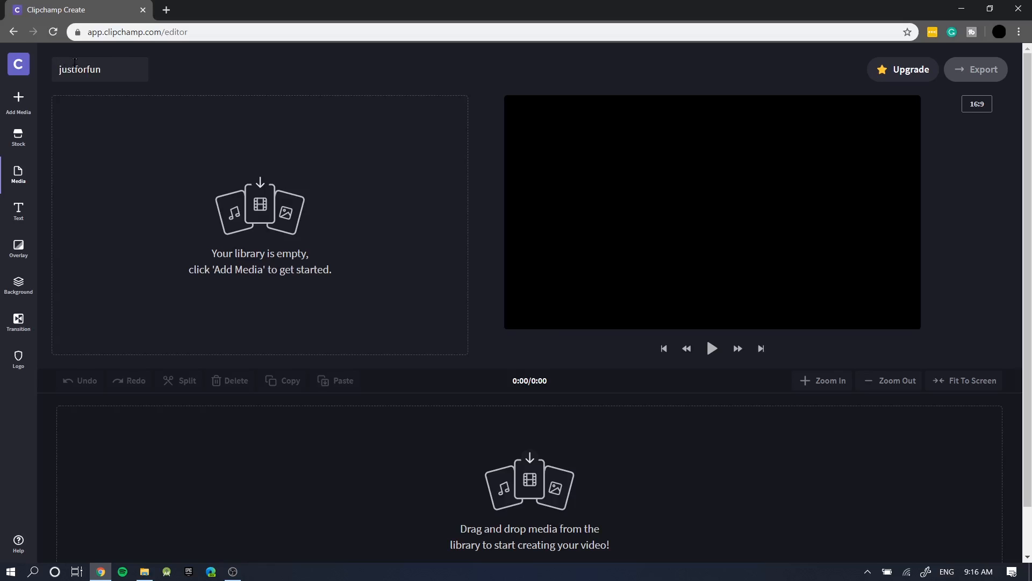
pyautogui.click(179, 83)
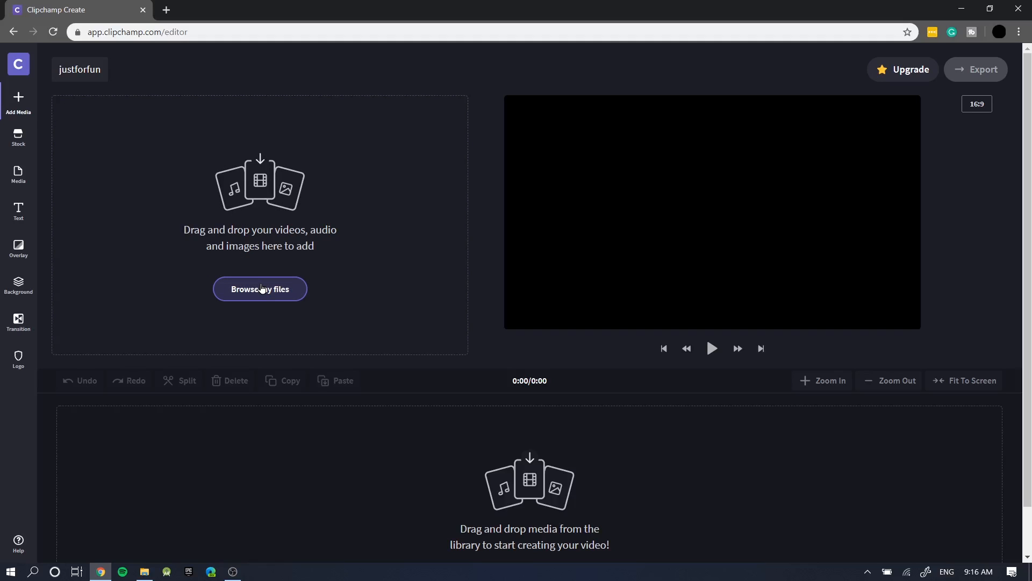
# Step: Import the Levity MP3, the People Waiting For A Taxi, Sunset View and Pexels Videos 4725 clips from the Downloads folder into the media library
pyautogui.click(145, 571)
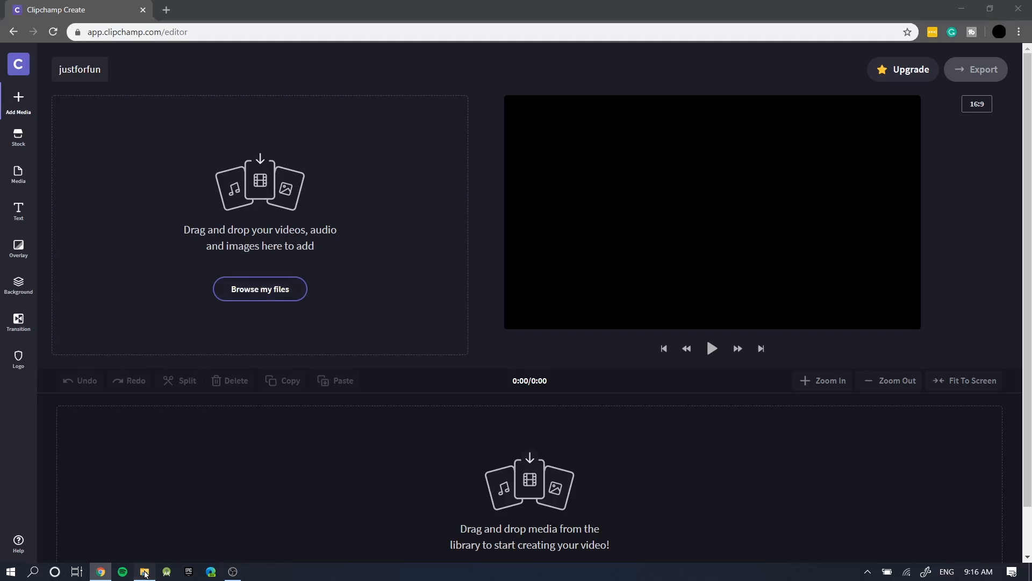
pyautogui.moveTo(508, 94); pyautogui.dragTo(643, 81)
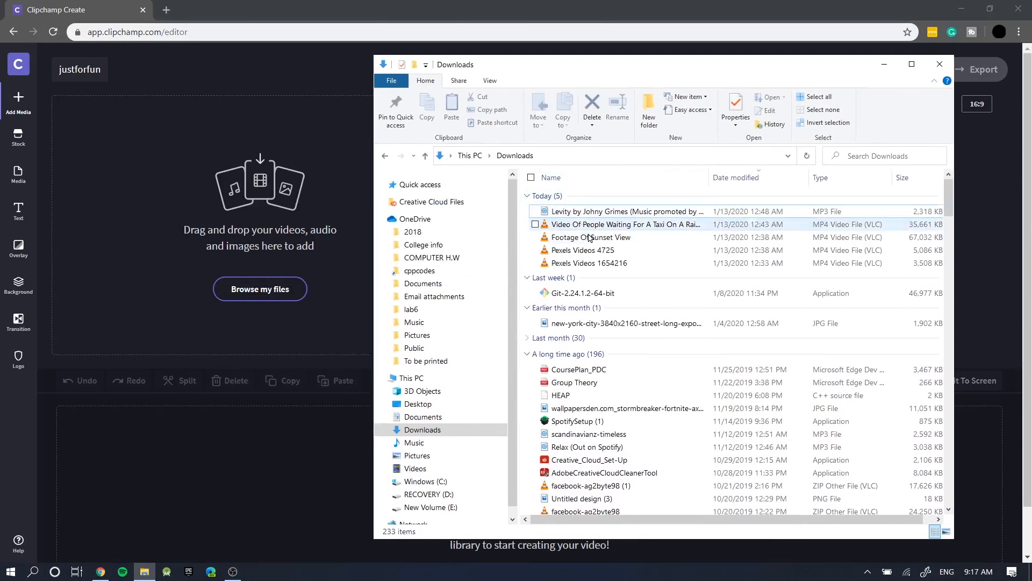
pyautogui.click(537, 211)
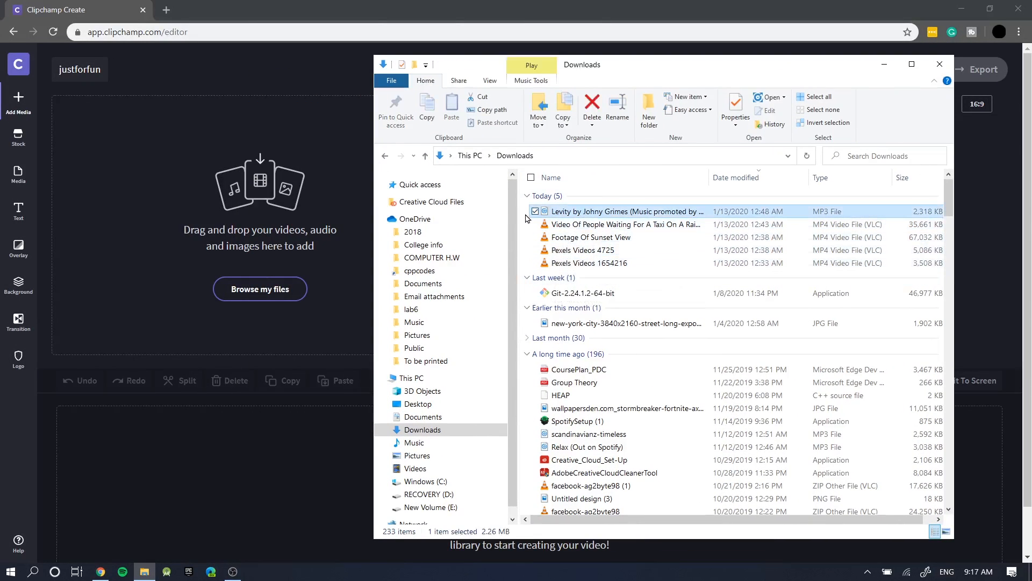
pyautogui.moveTo(522, 208); pyautogui.dragTo(285, 208)
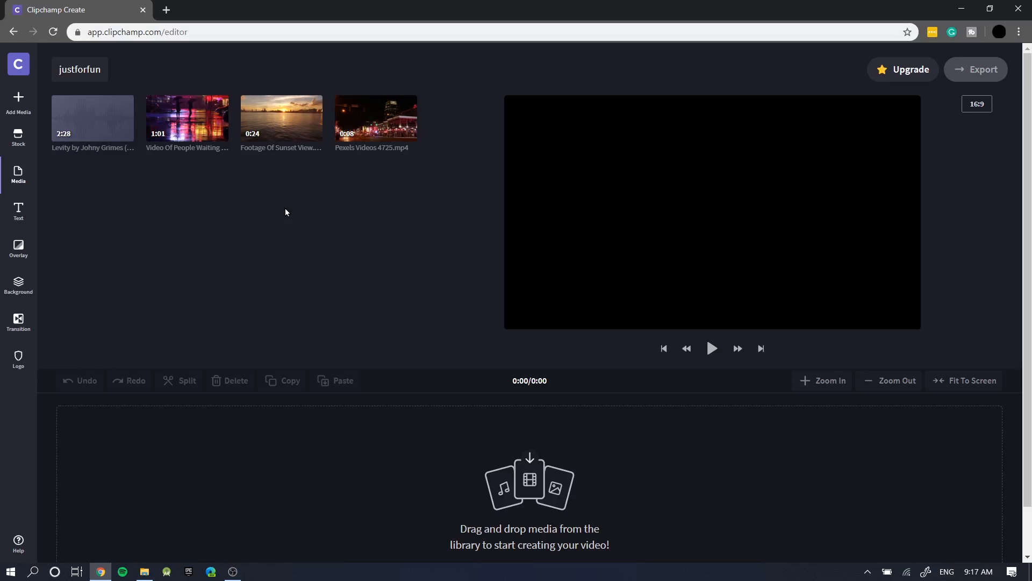
# Step: Place the People Waiting For A Taxi video at the start of the timeline and move the playhead to 0:04
pyautogui.moveTo(191, 119)
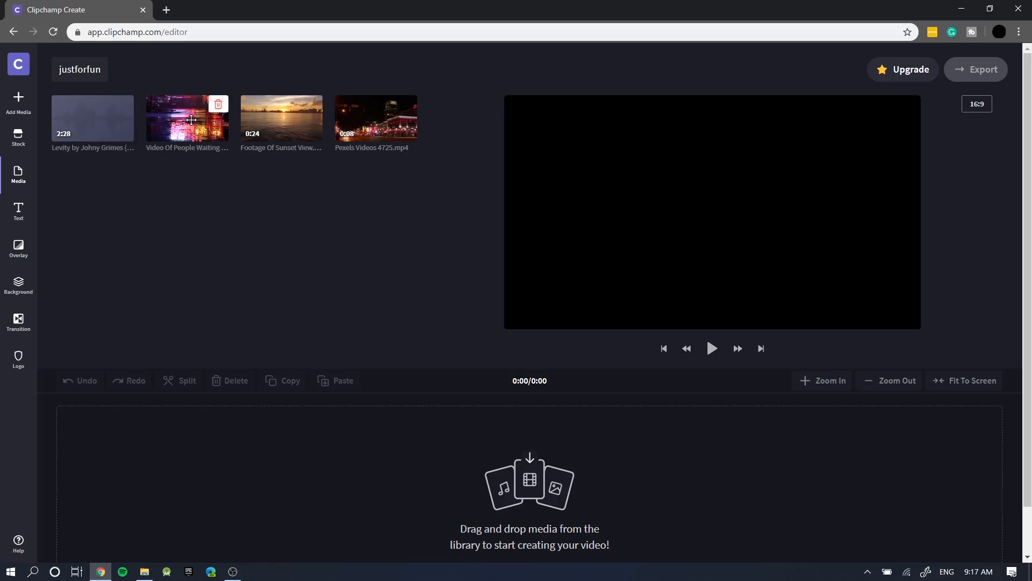
pyautogui.moveTo(192, 119); pyautogui.dragTo(212, 430)
pyautogui.moveTo(62, 396); pyautogui.dragTo(203, 425)
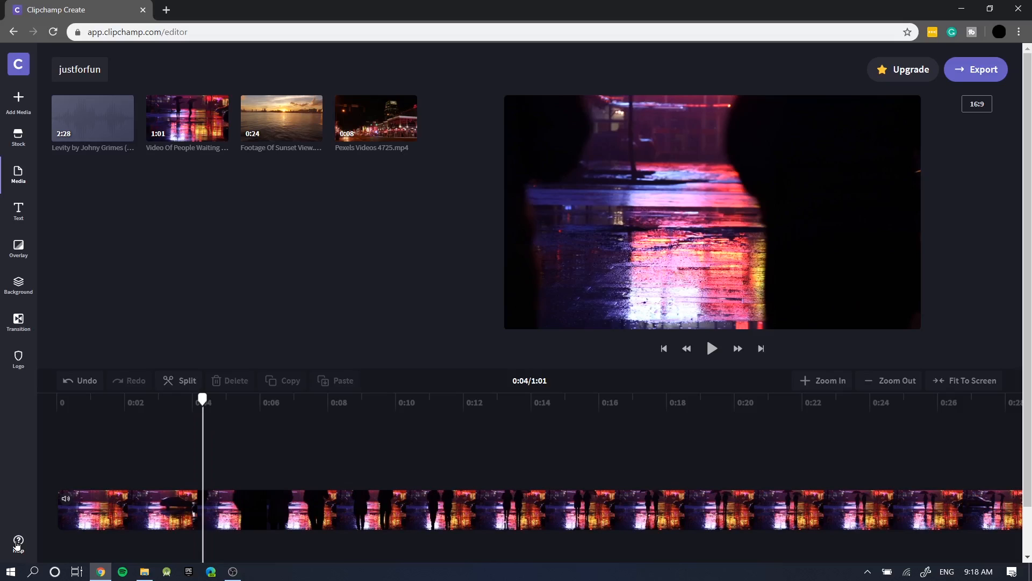
# Step: Search the help centre for keyboard shortcuts and read the article on shortcuts for the Create editor
pyautogui.click(18, 543)
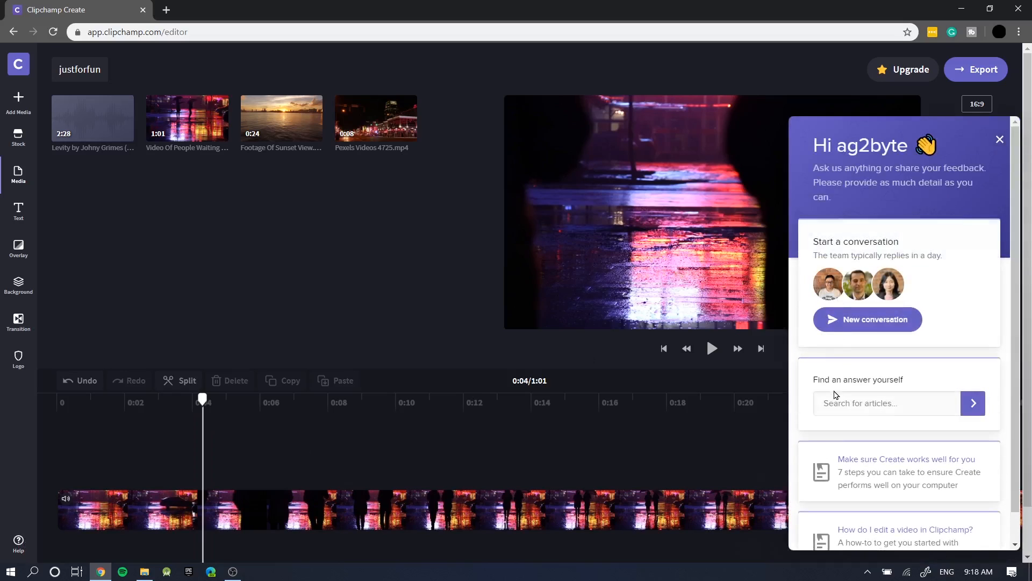
pyautogui.click(842, 397)
pyautogui.write('keyboard shortcuts')
pyautogui.press('Return')
pyautogui.click(883, 458)
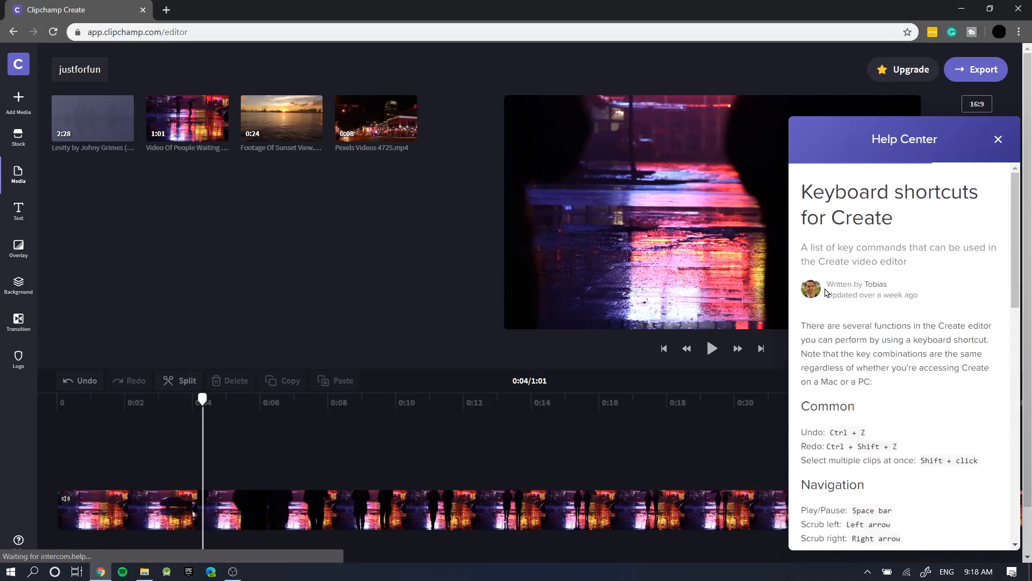
pyautogui.scroll(-4, 838, 323)
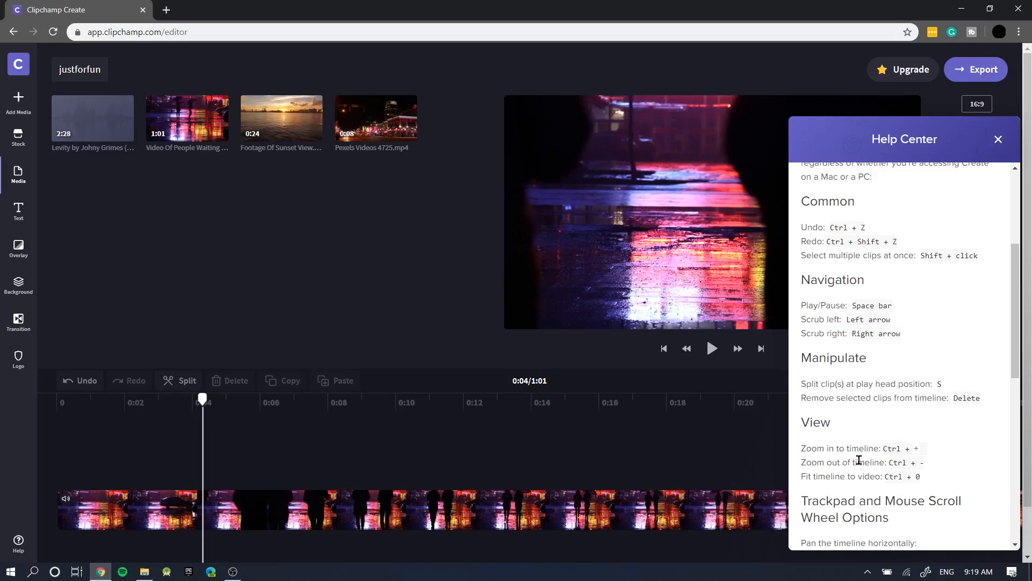
pyautogui.scroll(-4, 860, 460)
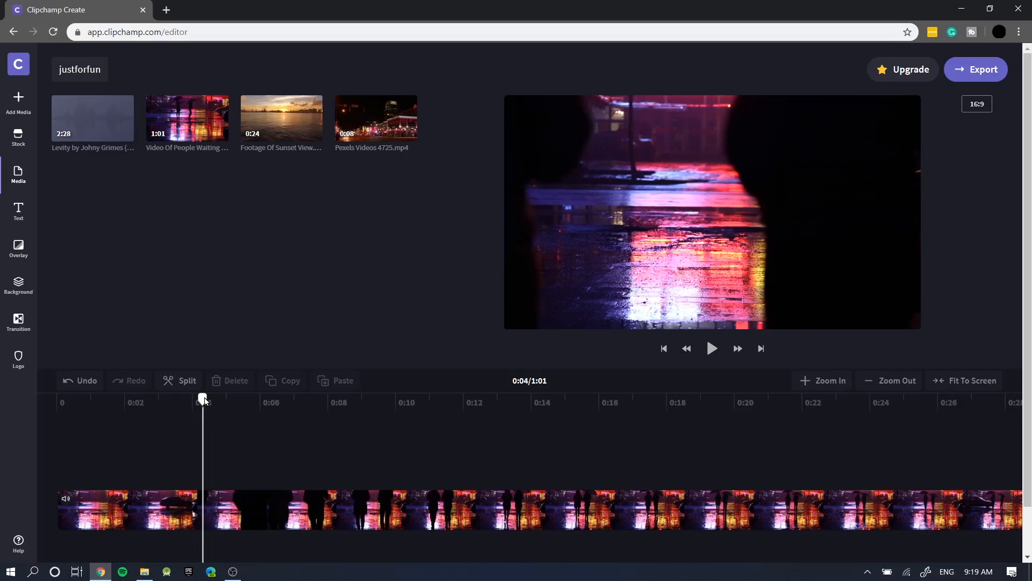
# Step: Scrub the playhead through the taxi clip on the timeline up to its end at 1:01
pyautogui.moveTo(204, 400); pyautogui.dragTo(578, 396)
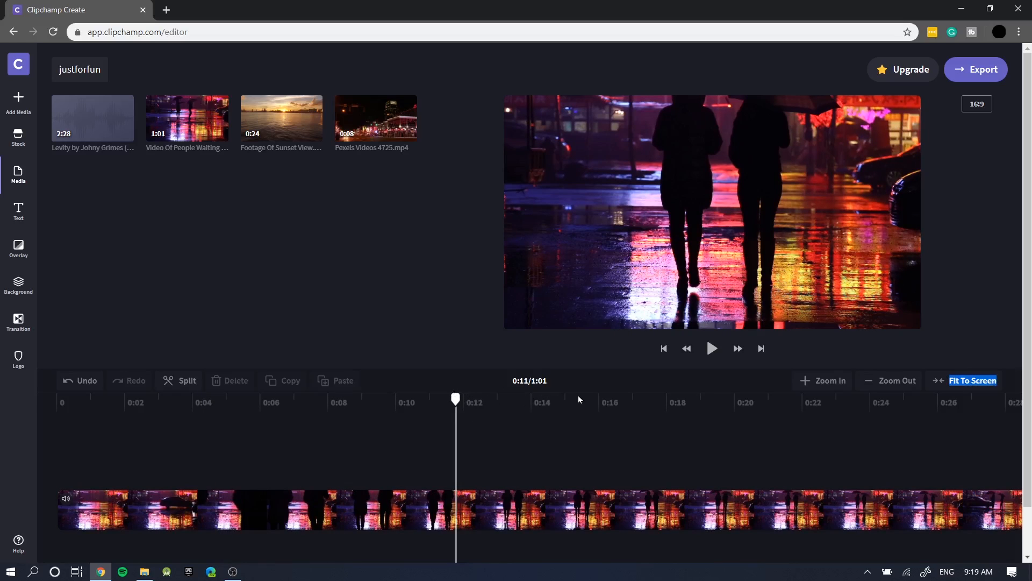
pyautogui.moveTo(456, 400); pyautogui.dragTo(358, 424)
pyautogui.moveTo(549, 385); pyautogui.dragTo(532, 379)
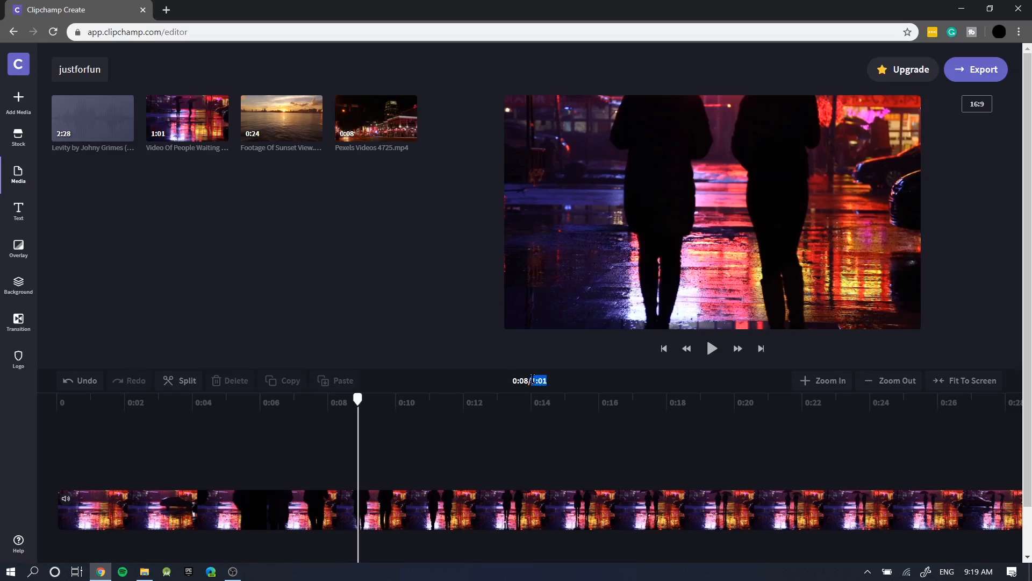
pyautogui.click(541, 440)
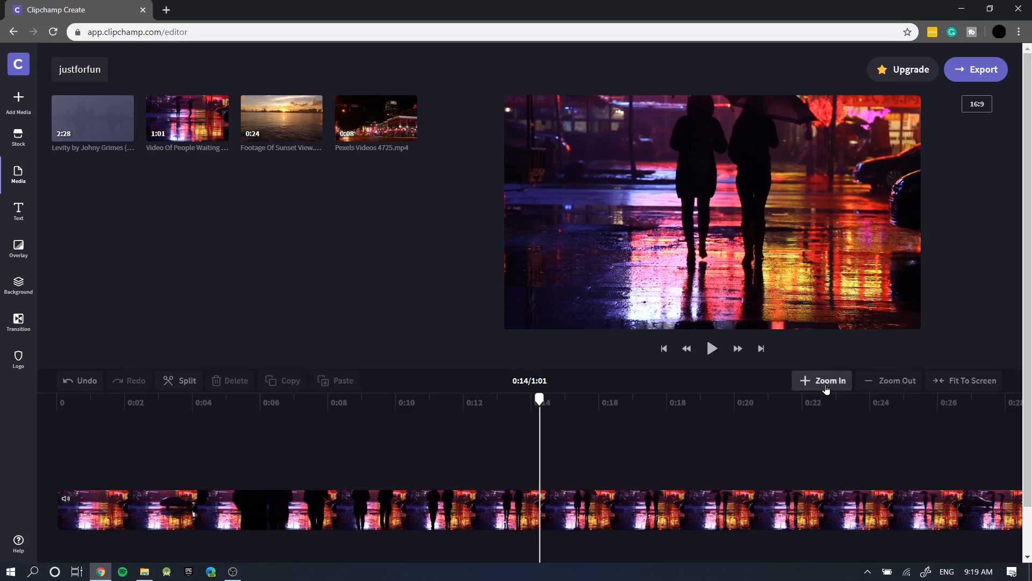
pyautogui.click(592, 458)
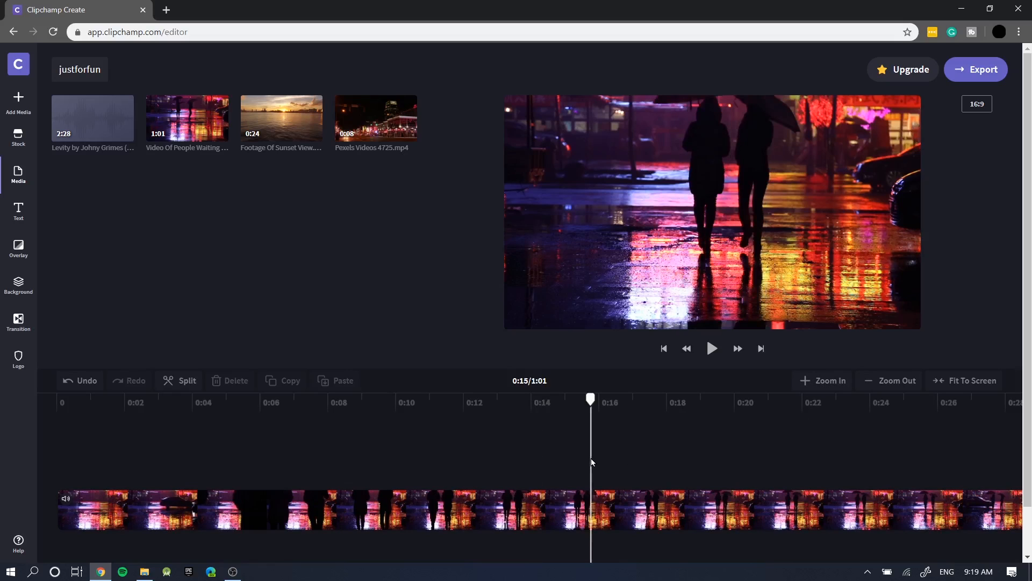
pyautogui.scroll(-5, 592, 461)
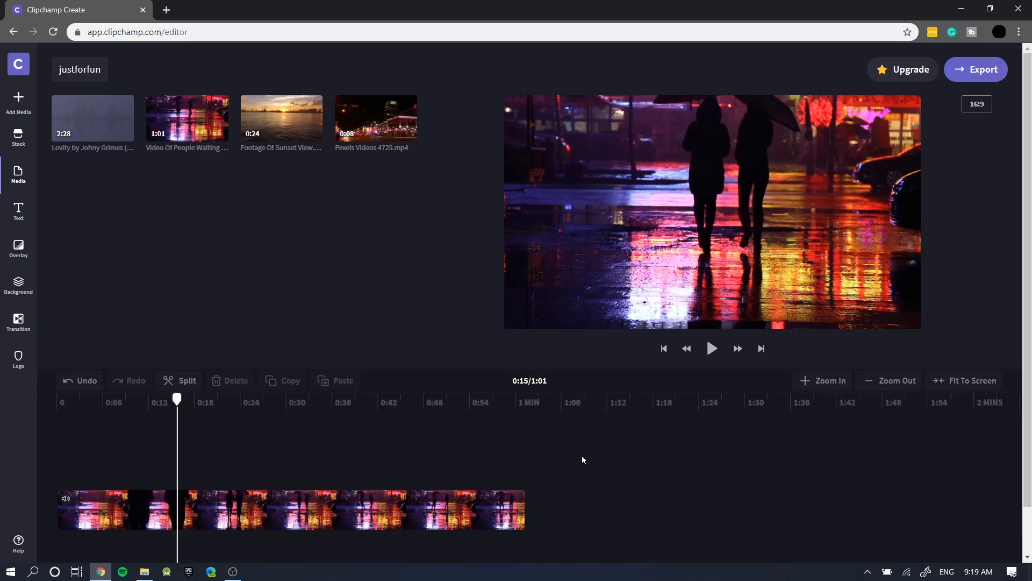
pyautogui.click(526, 404)
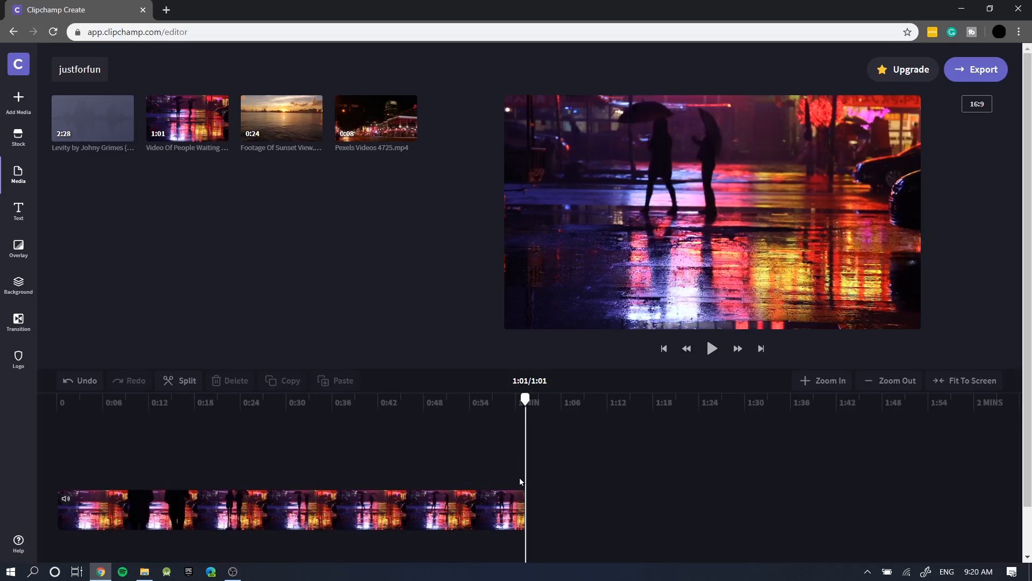
# Step: Split the taxi clip at 0:22 and delete the part after the cut
pyautogui.click(230, 403)
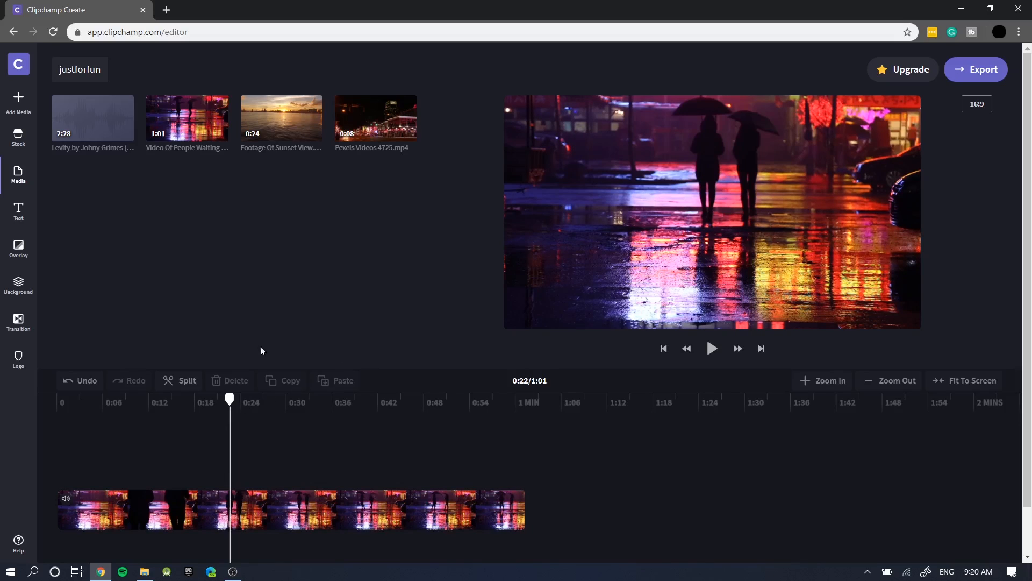
pyautogui.click(174, 379)
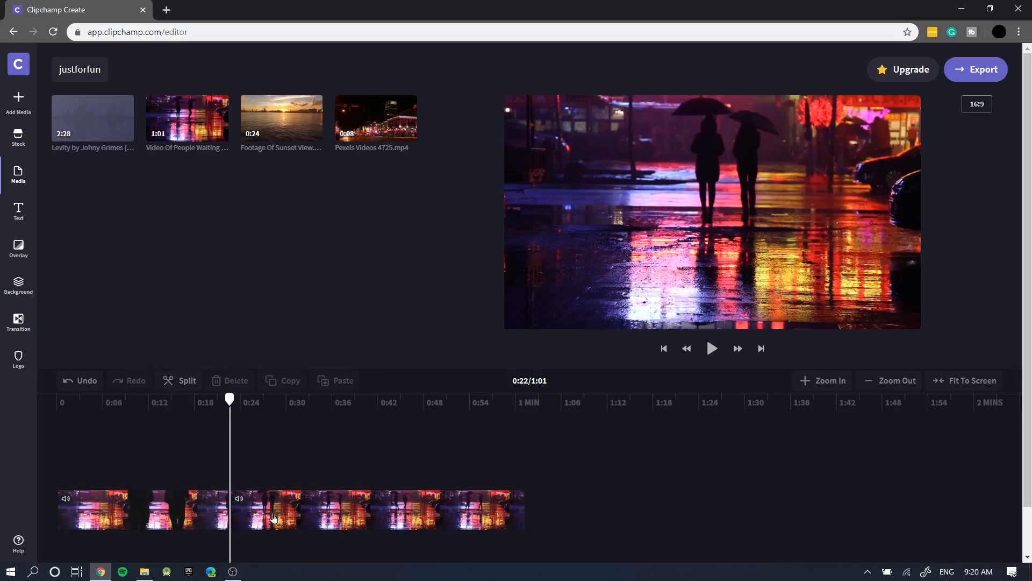
pyautogui.click(186, 515)
pyautogui.click(305, 522)
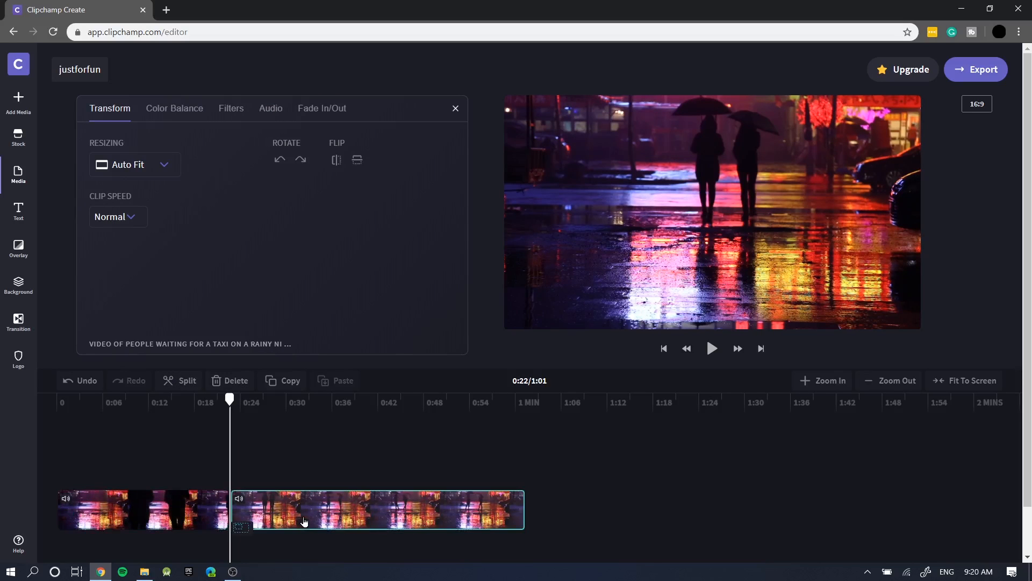
pyautogui.click(294, 472)
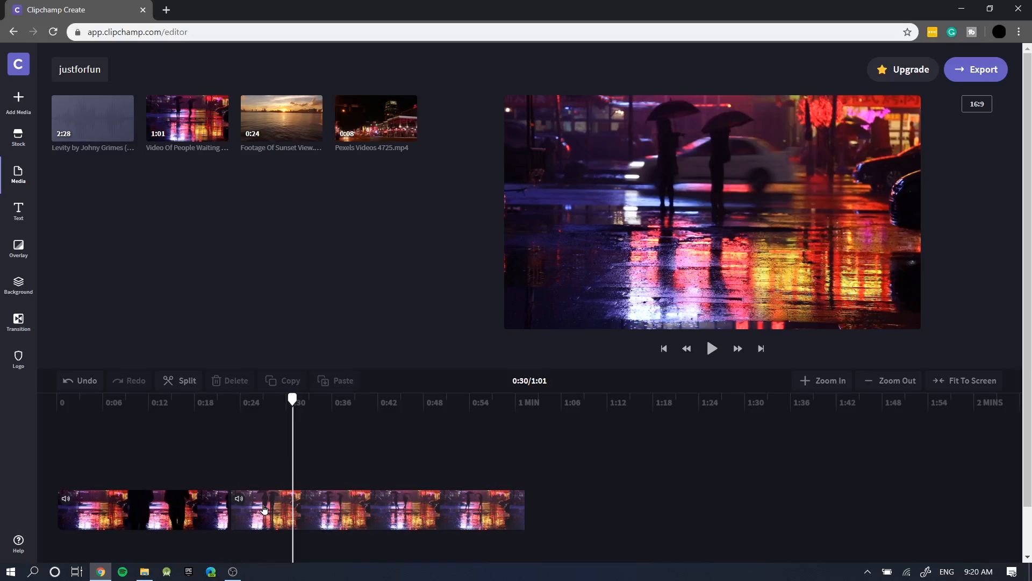
pyautogui.click(264, 510)
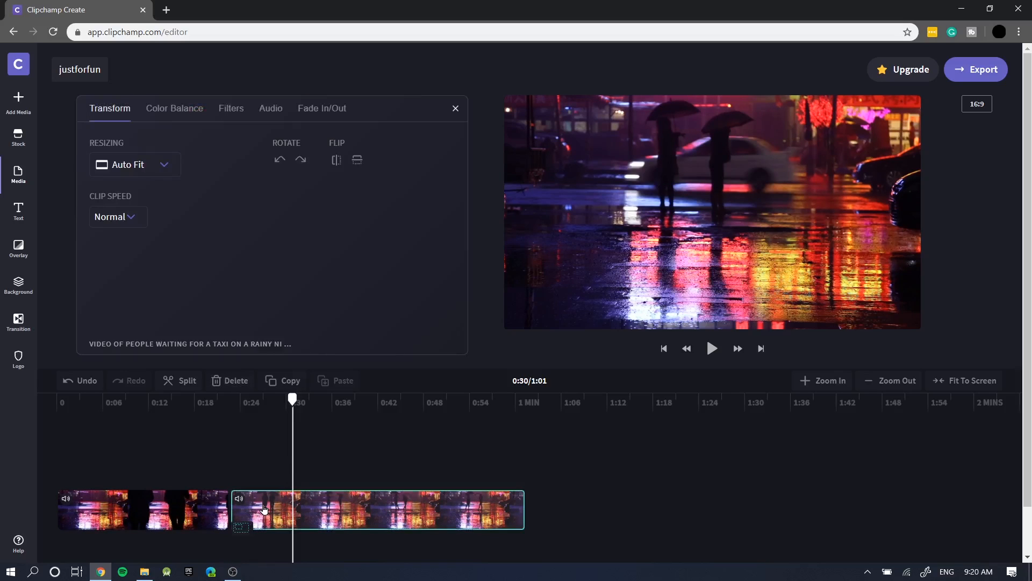
pyautogui.press('Delete')
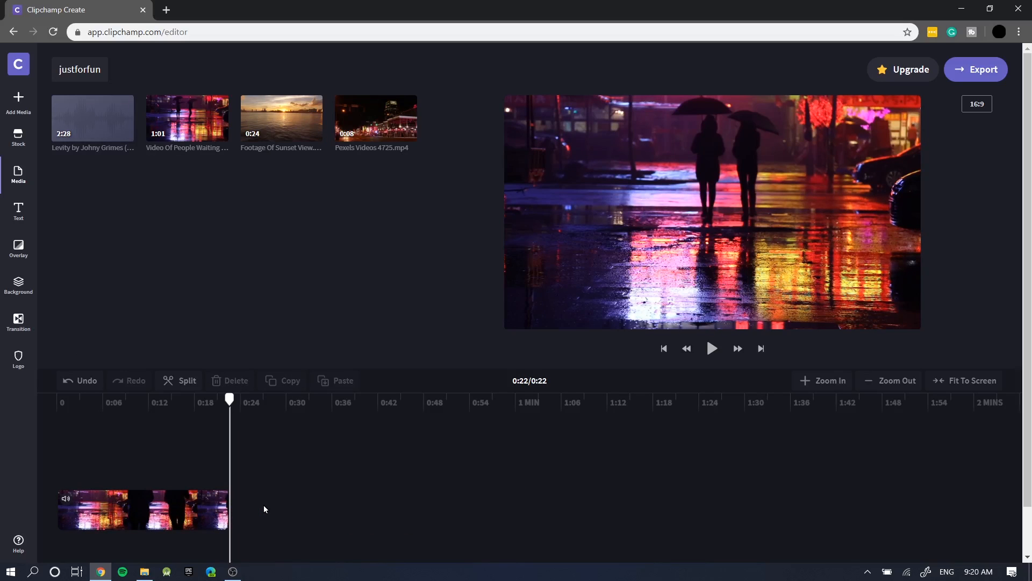
# Step: Append the Pexels Videos 4725 clip directly after the taxi clip on the timeline and scrub back across the join
pyautogui.moveTo(364, 104)
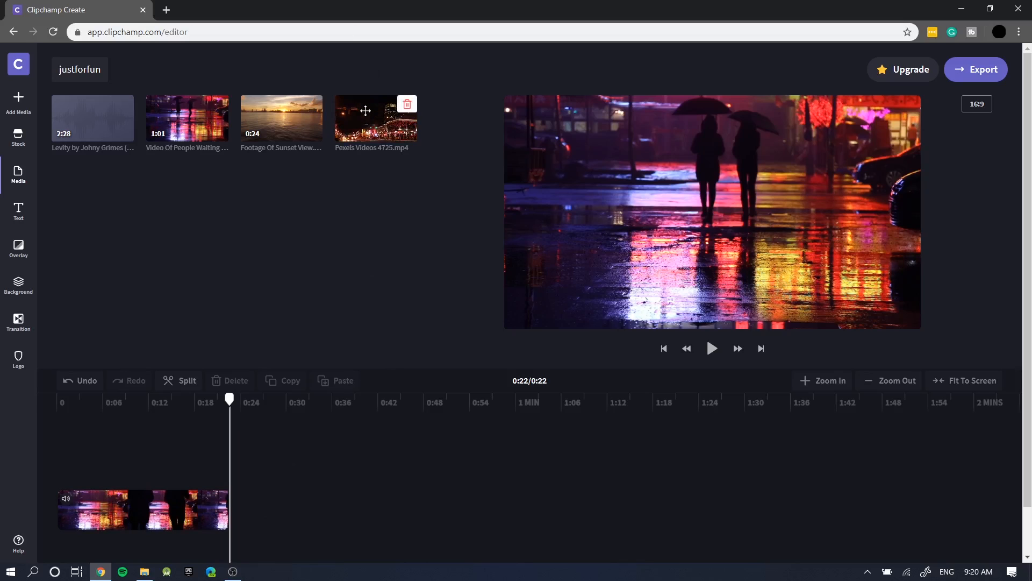
pyautogui.moveTo(361, 157); pyautogui.dragTo(293, 502)
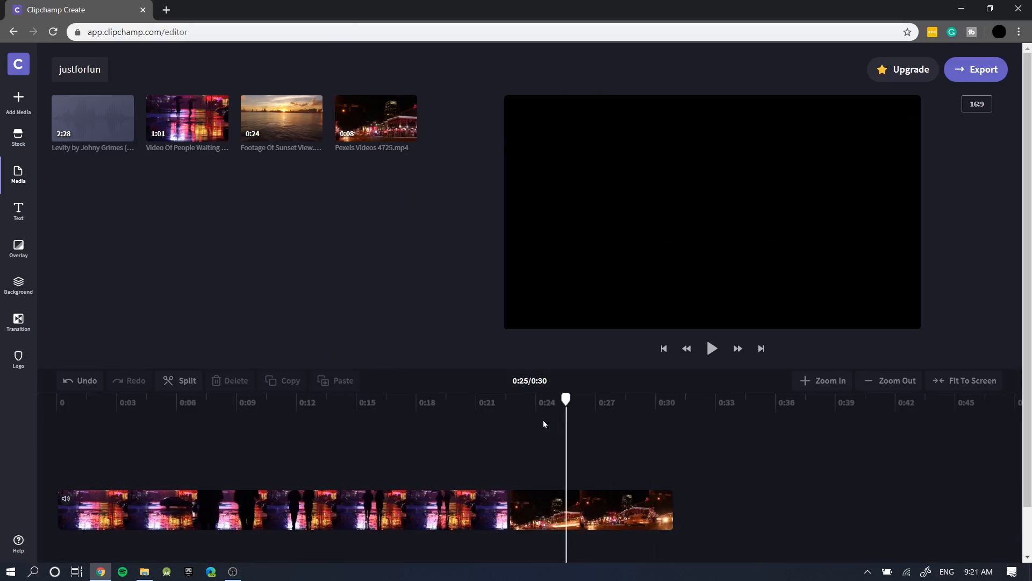
pyautogui.moveTo(547, 424); pyautogui.dragTo(510, 426)
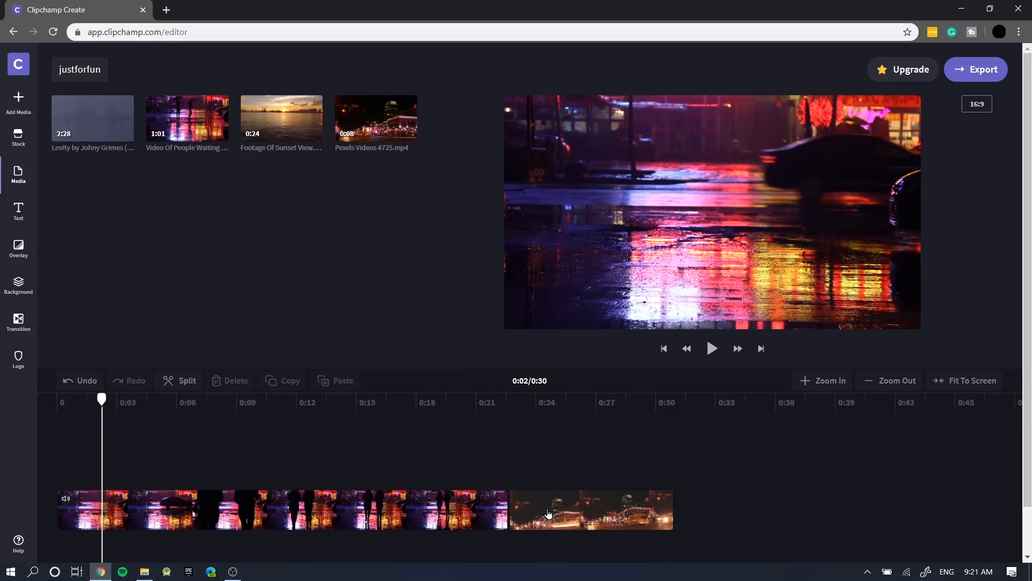
# Step: Play back the join between the taxi clip and the Pexels Videos 4725 clip from 0:21
pyautogui.click(548, 514)
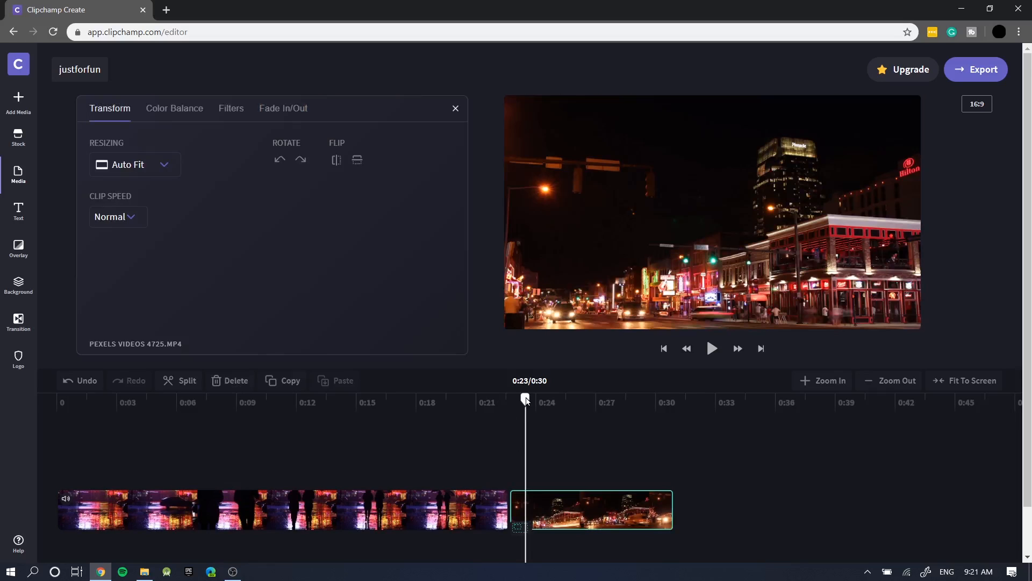
pyautogui.click(484, 407)
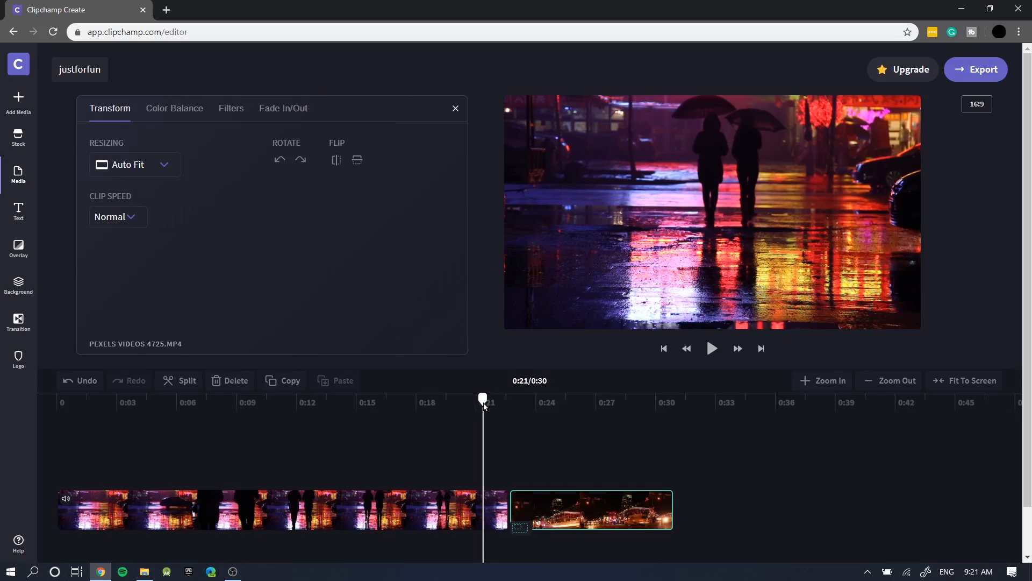
pyautogui.press('space')
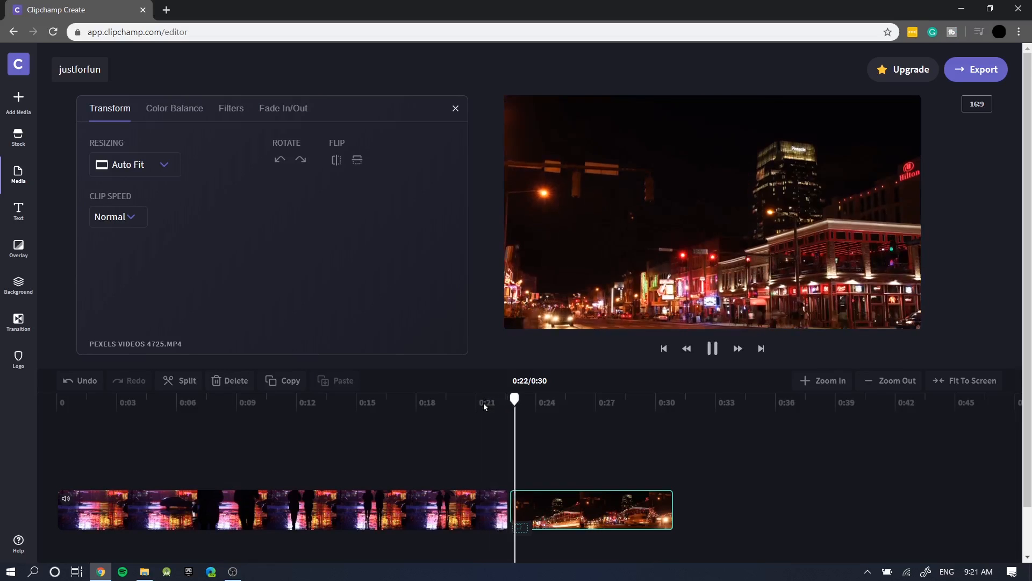
pyautogui.press('space')
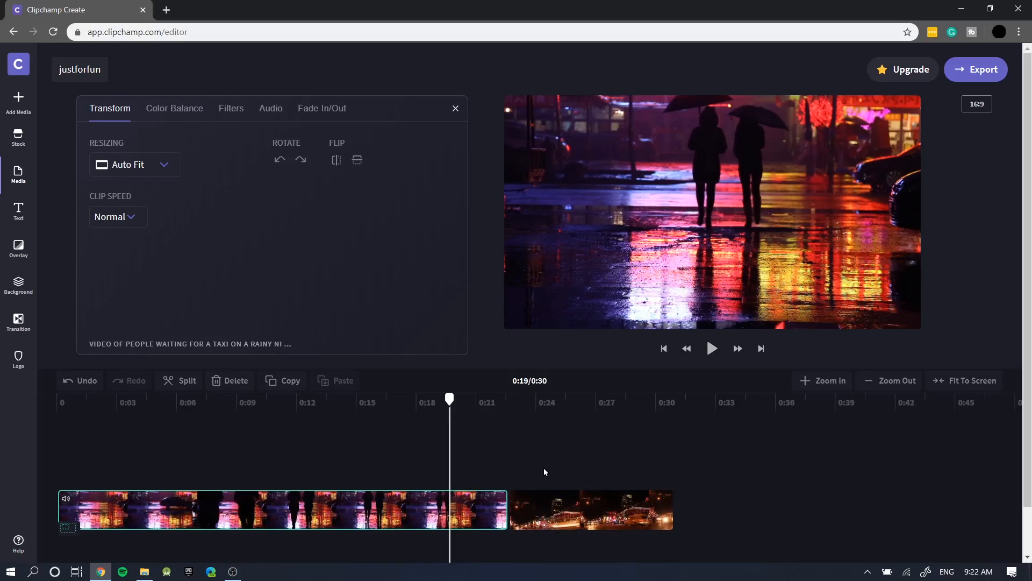
# Step: Trim about 6 seconds off the start of the taxi clip and scrub across its join with the Pexels clip
pyautogui.click(392, 461)
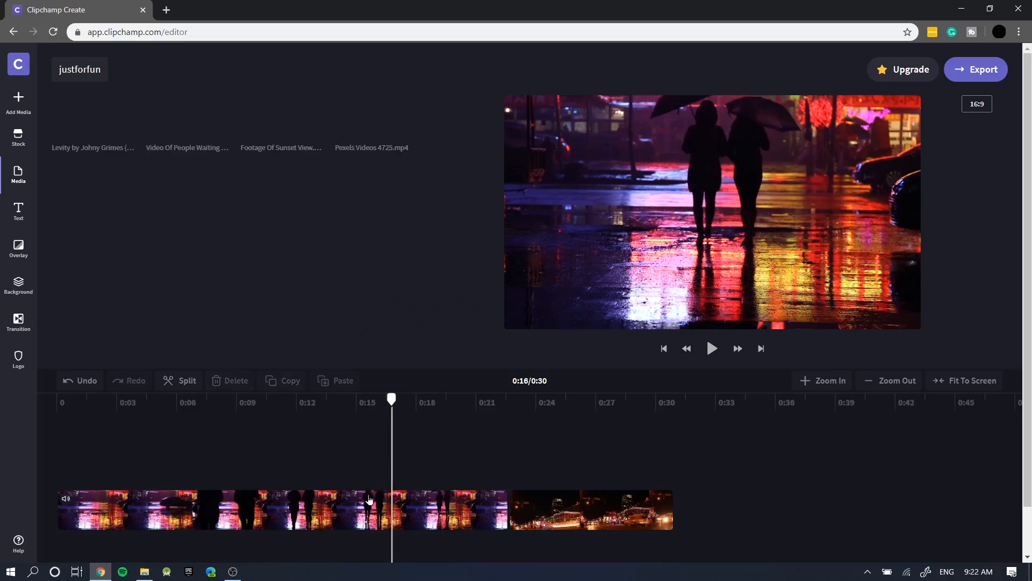
pyautogui.click(363, 504)
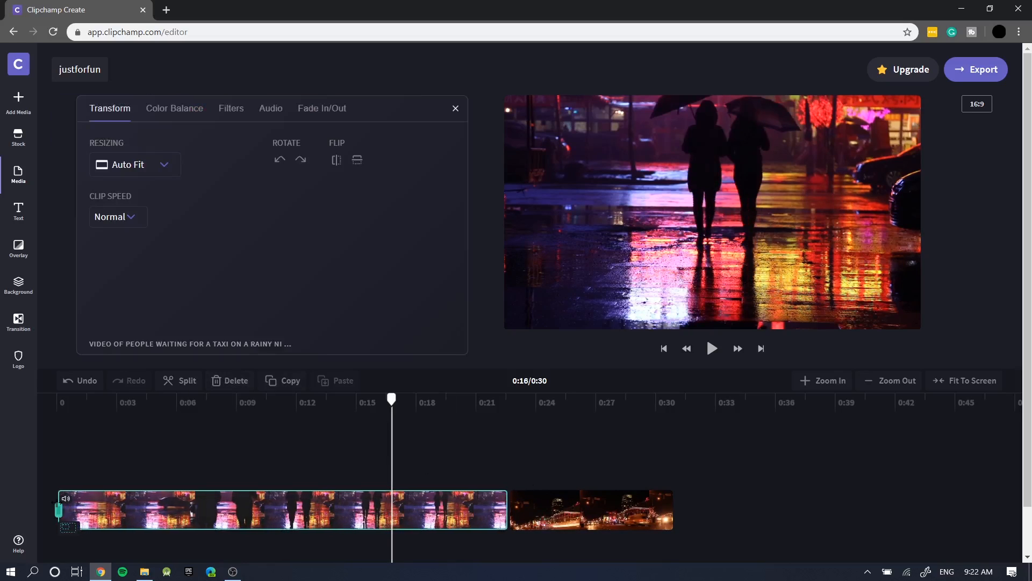
pyautogui.moveTo(59, 508); pyautogui.dragTo(184, 499)
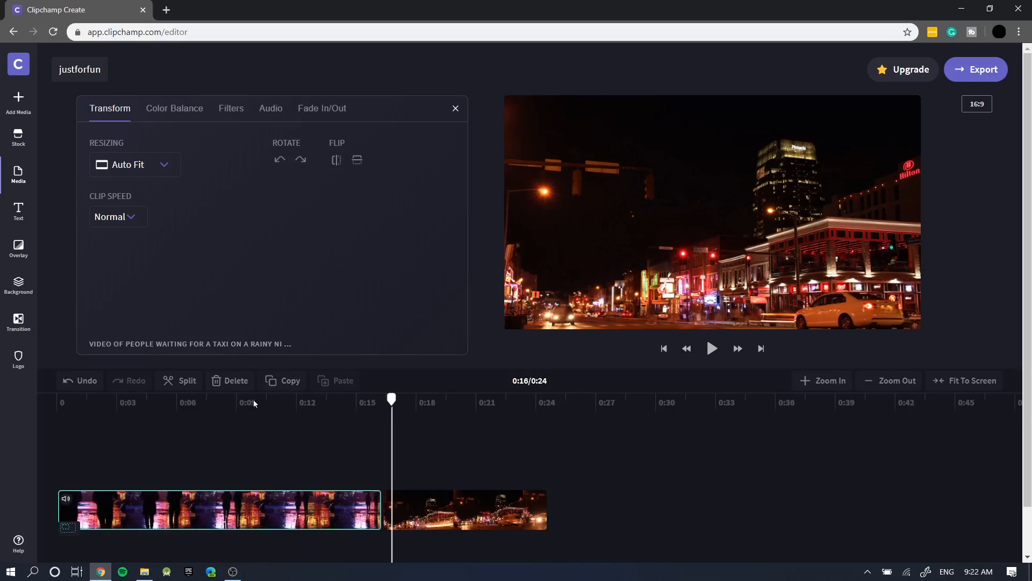
pyautogui.moveTo(399, 395); pyautogui.dragTo(424, 451)
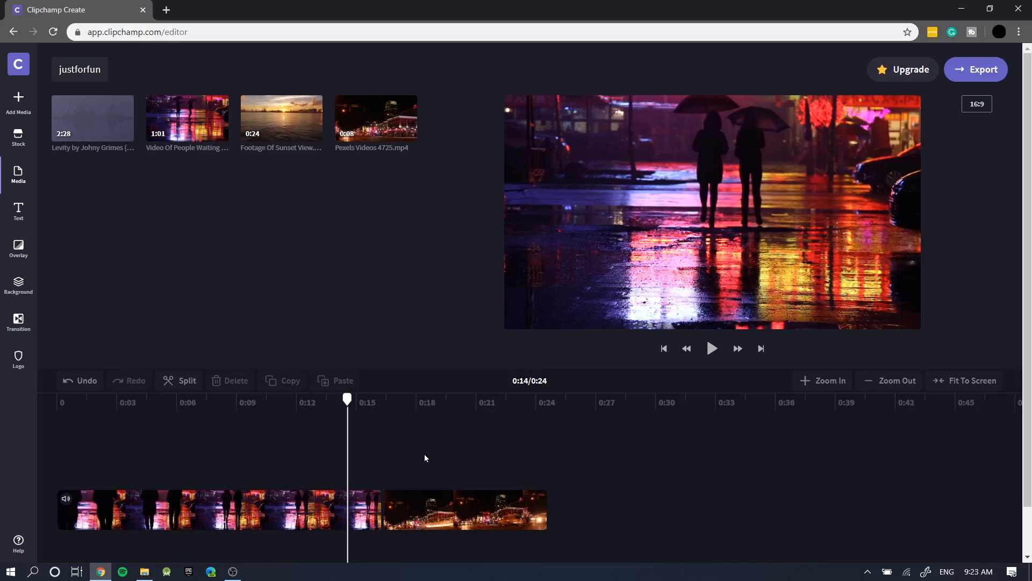
# Step: Examine the resizing and clip speed options available for the Pexels Videos 4725 clip
pyautogui.click(424, 511)
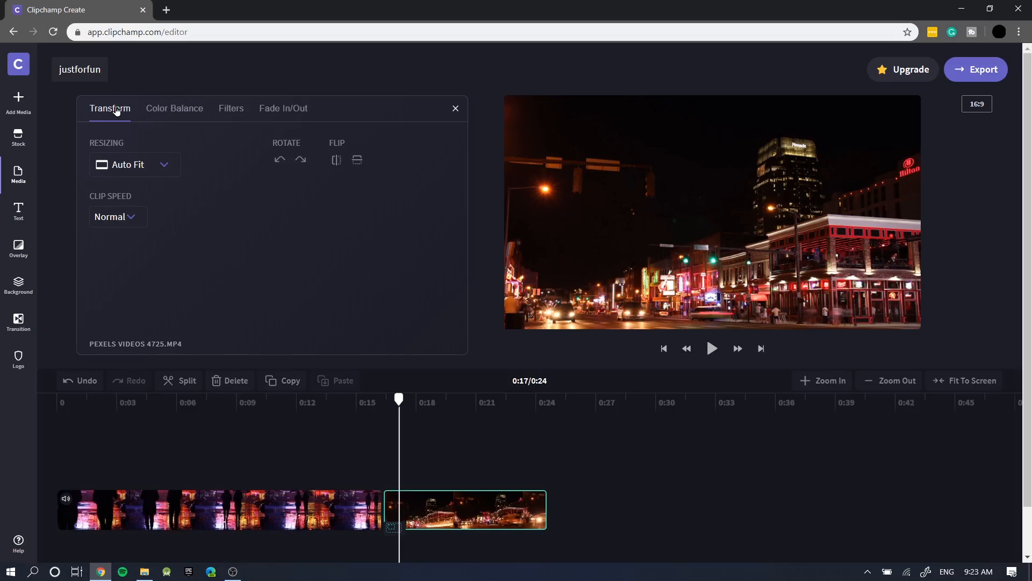
pyautogui.click(160, 173)
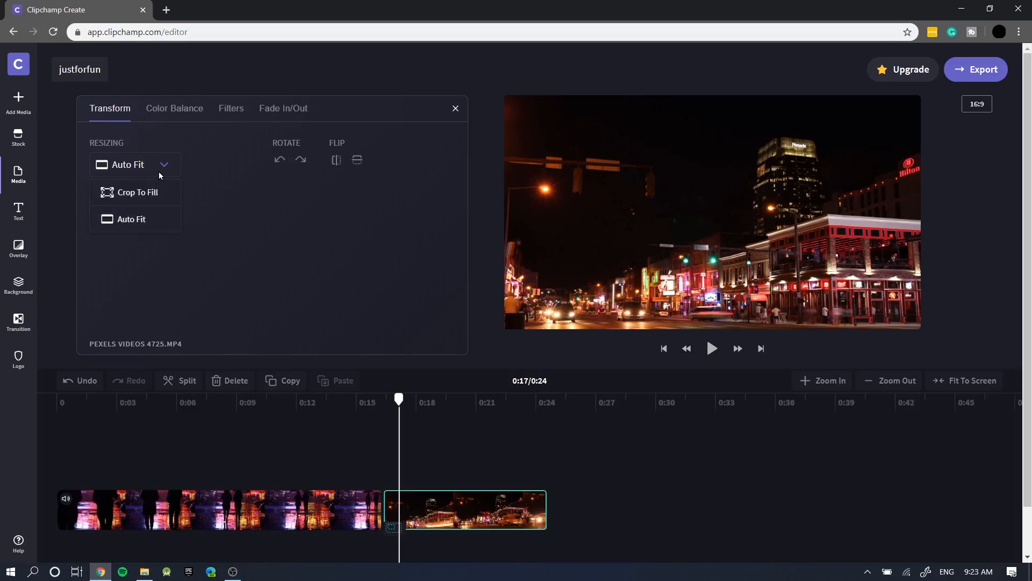
pyautogui.click(160, 175)
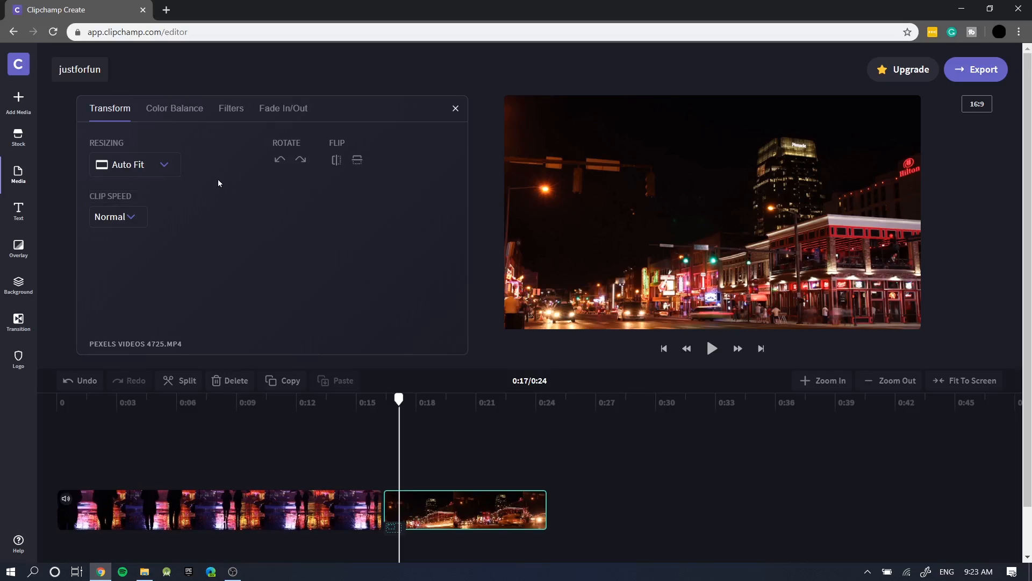
pyautogui.click(166, 166)
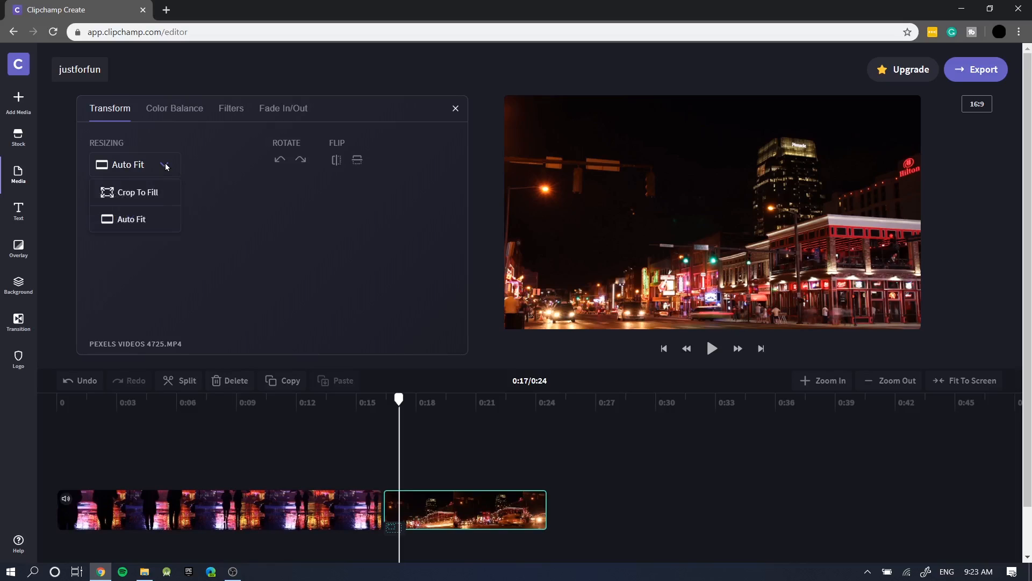
pyautogui.click(164, 165)
pyautogui.click(130, 217)
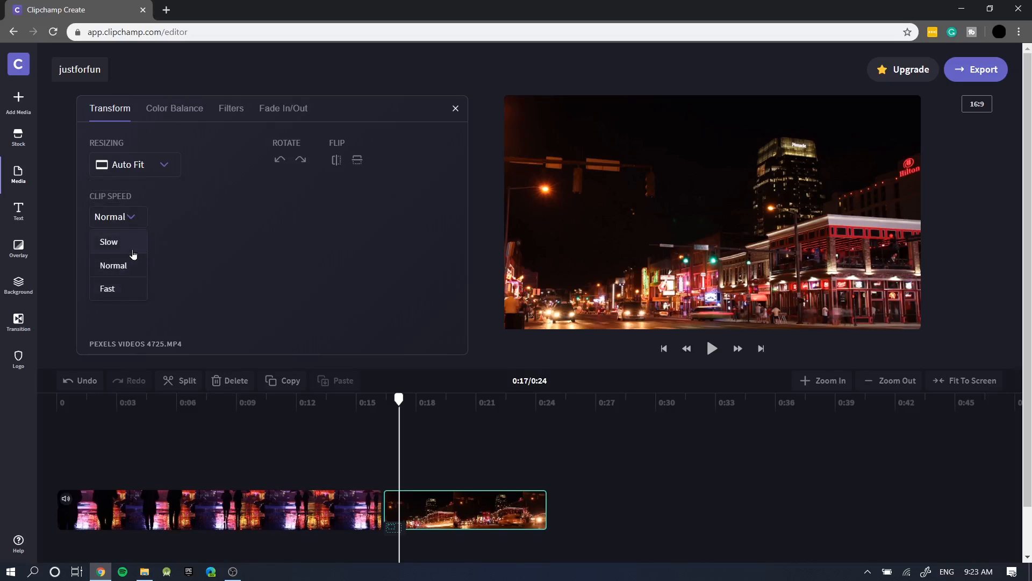
# Step: Try higher saturation and a much cooler temperature on the Pexels clip, and reset its color balance
pyautogui.click(196, 108)
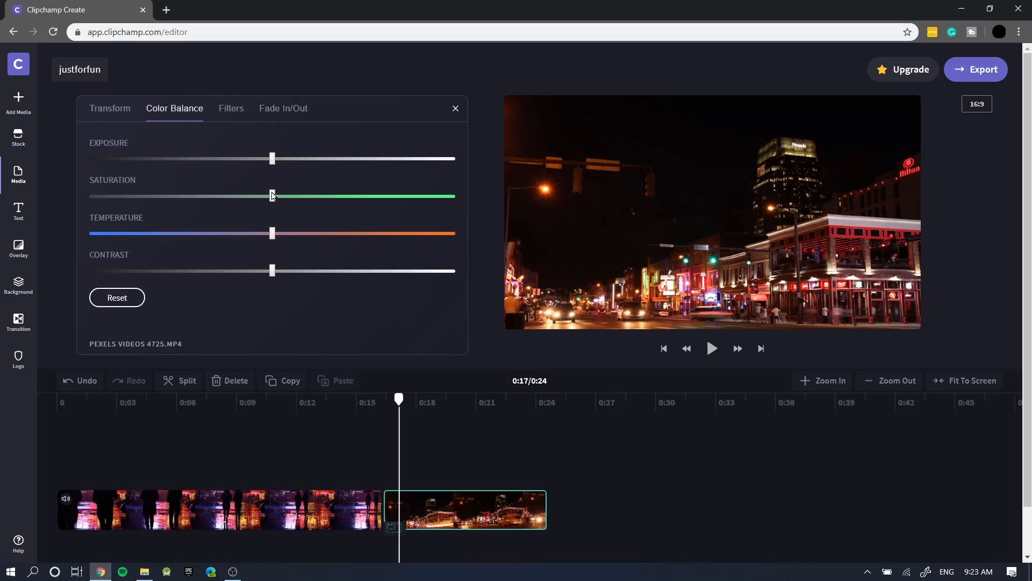
pyautogui.moveTo(273, 196); pyautogui.dragTo(296, 198)
pyautogui.moveTo(272, 235); pyautogui.dragTo(149, 232)
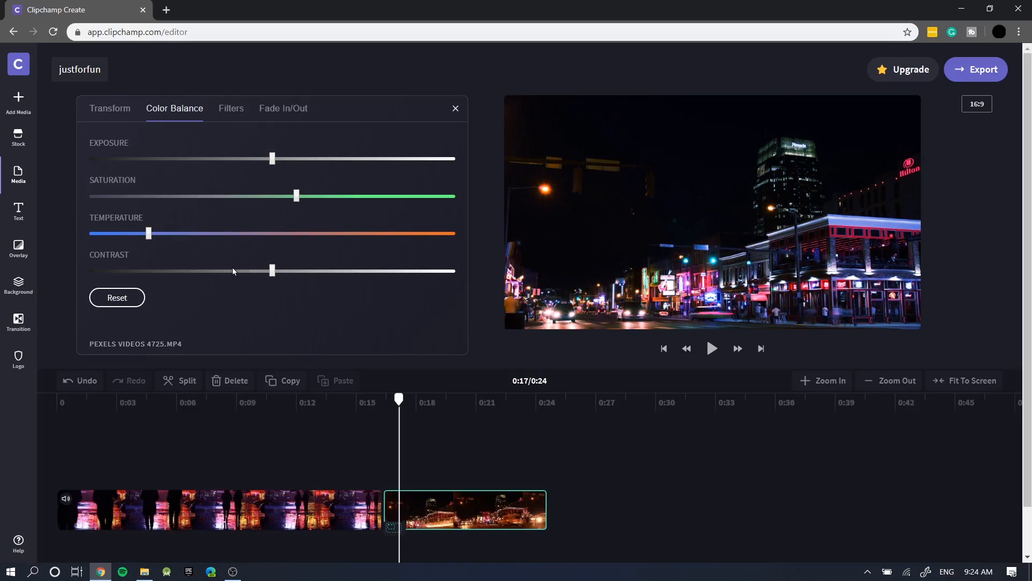
pyautogui.moveTo(269, 271)
pyautogui.mouseDown()
pyautogui.moveTo(166, 271)
pyautogui.moveTo(270, 271)
pyautogui.mouseUp()
pyautogui.click(126, 299)
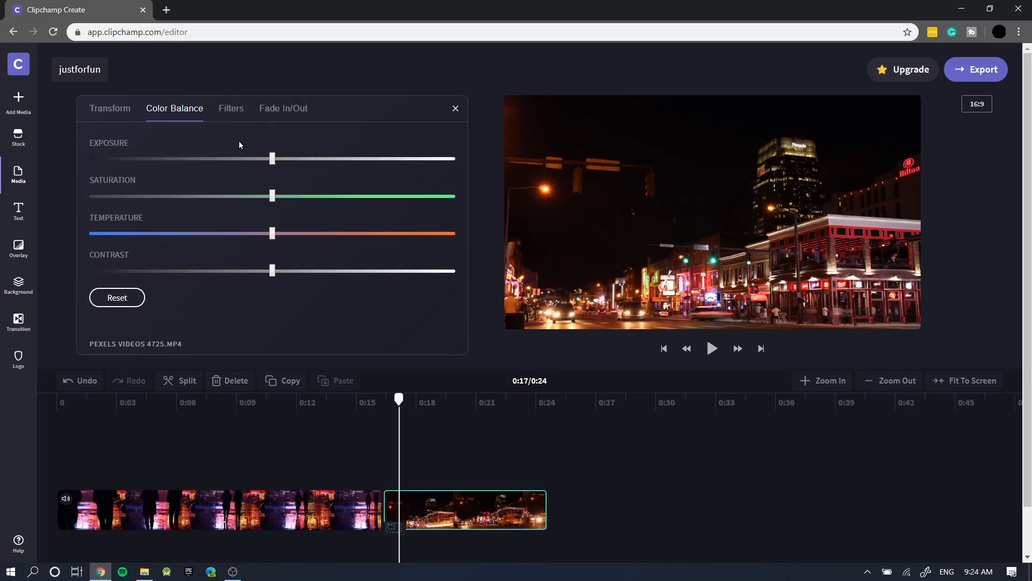
# Step: Preview several filters, including Filmic, on the Pexels clip and move the playhead to 0:18
pyautogui.click(231, 108)
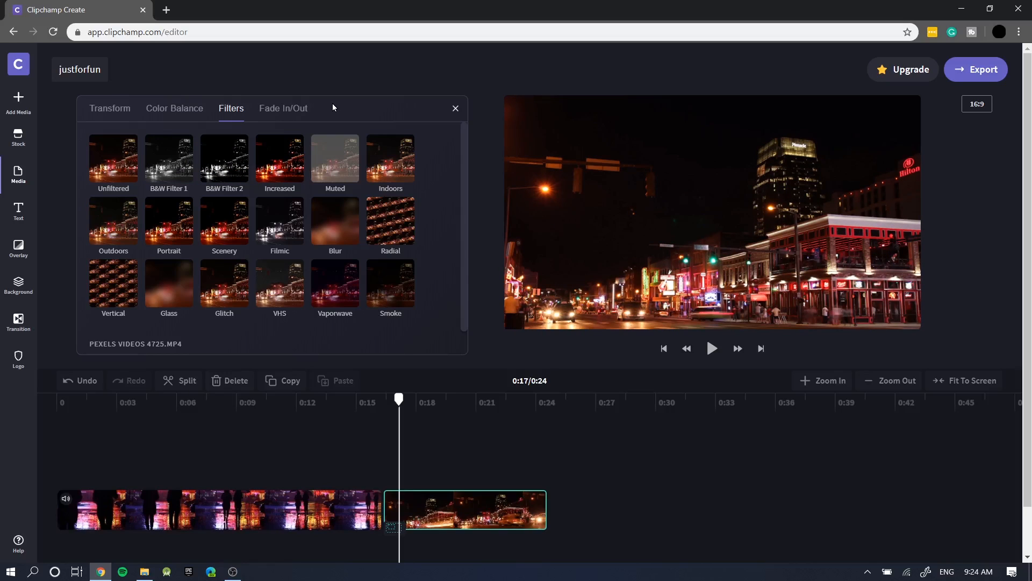
pyautogui.click(378, 216)
pyautogui.click(323, 222)
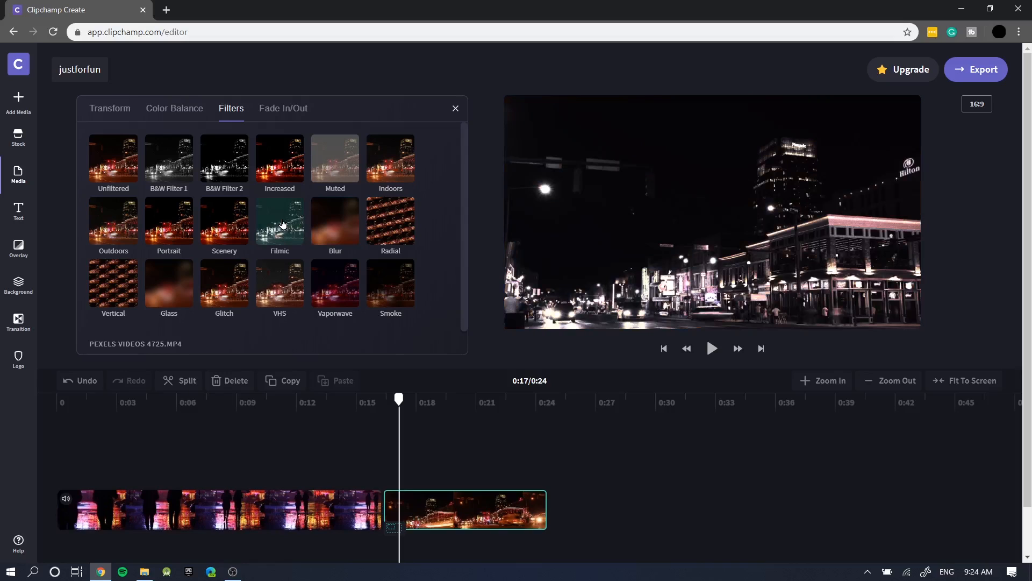
pyautogui.click(420, 401)
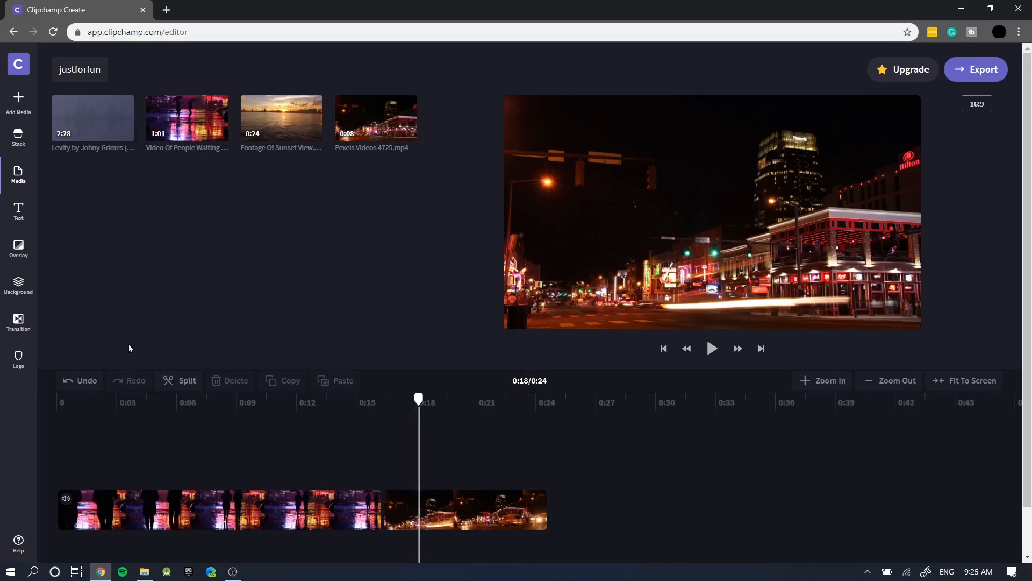
# Step: Add a Zoom Out transition between the taxi clip and the Pexels clip and play it back from 0:14
pyautogui.click(25, 316)
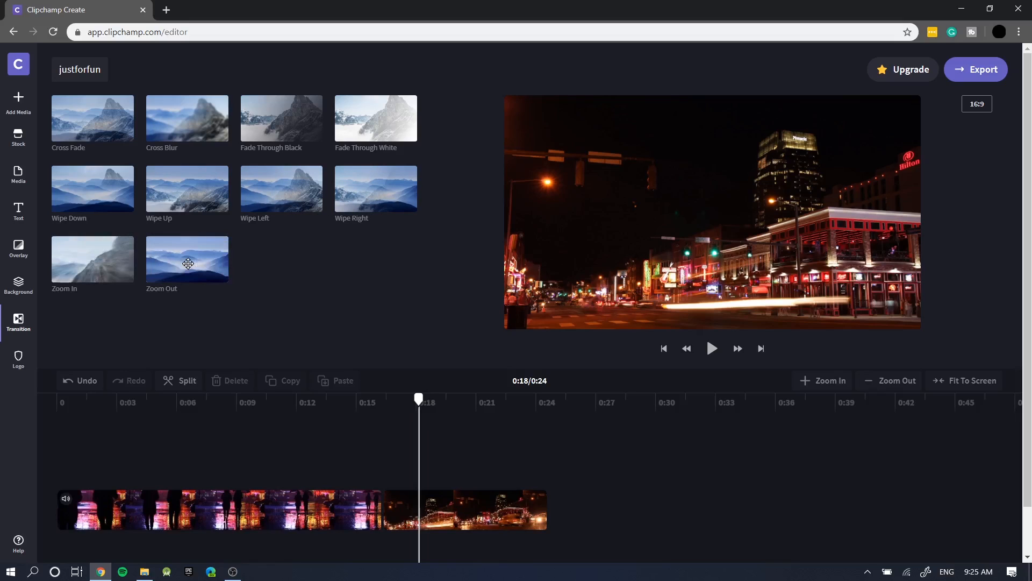
pyautogui.moveTo(188, 264); pyautogui.dragTo(386, 503)
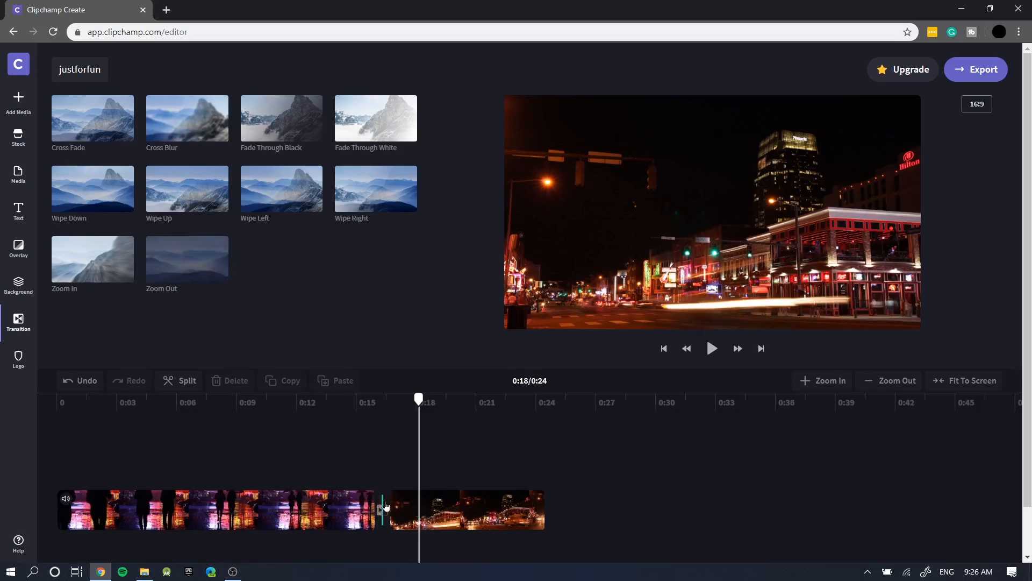
pyautogui.moveTo(418, 399); pyautogui.dragTo(341, 398)
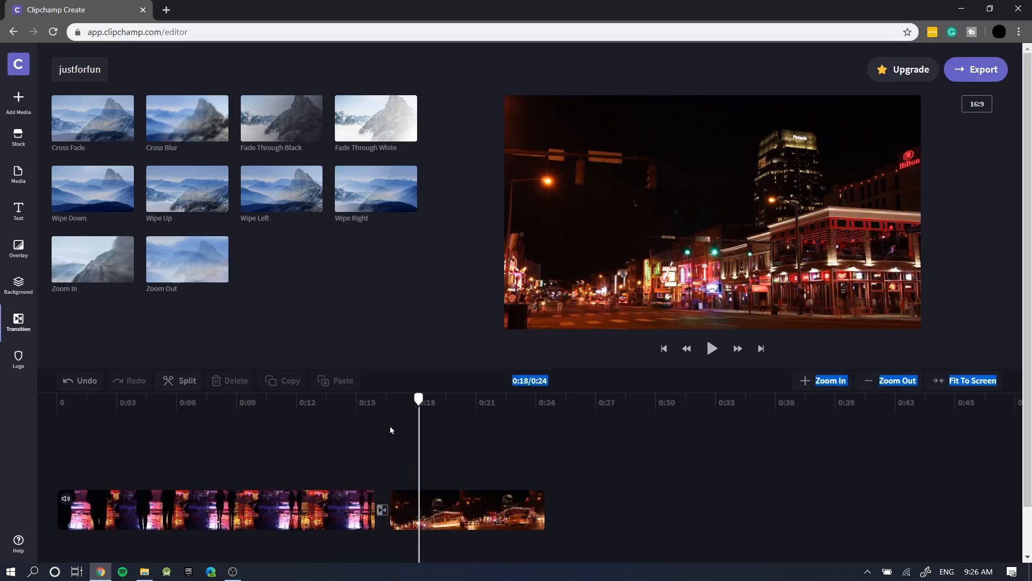
pyautogui.click(387, 402)
pyautogui.click(356, 402)
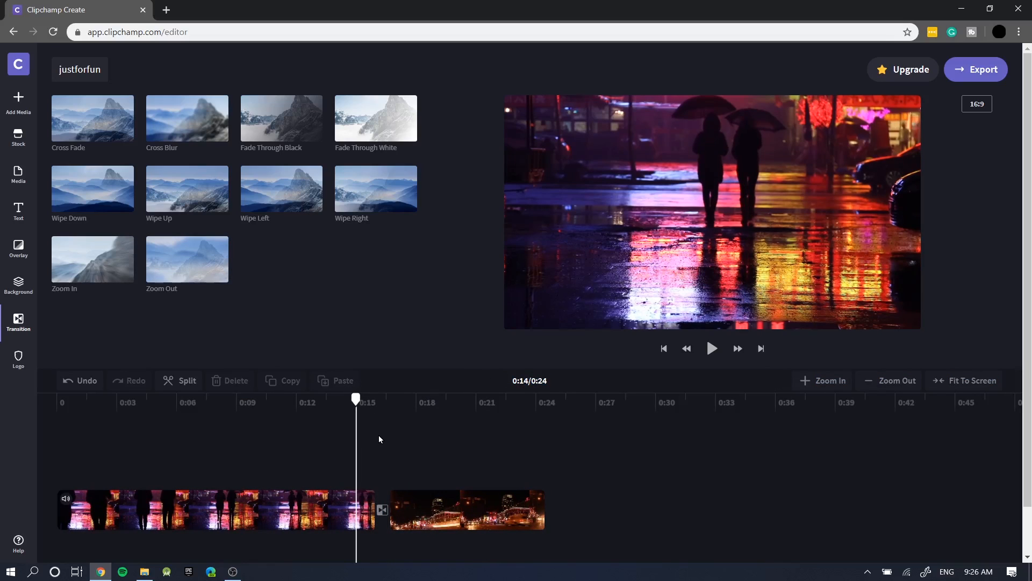
pyautogui.press('space')
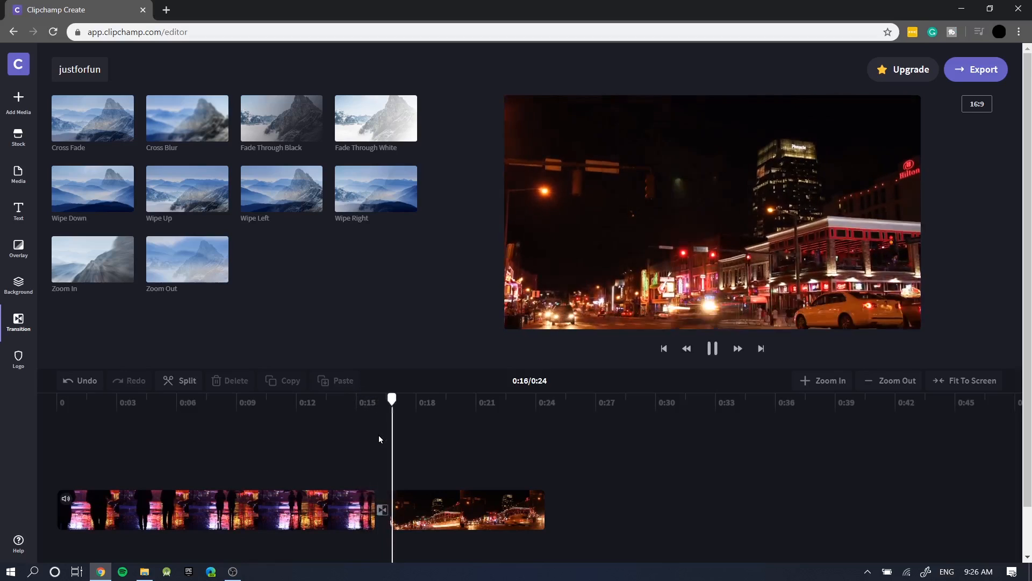
pyautogui.press('space')
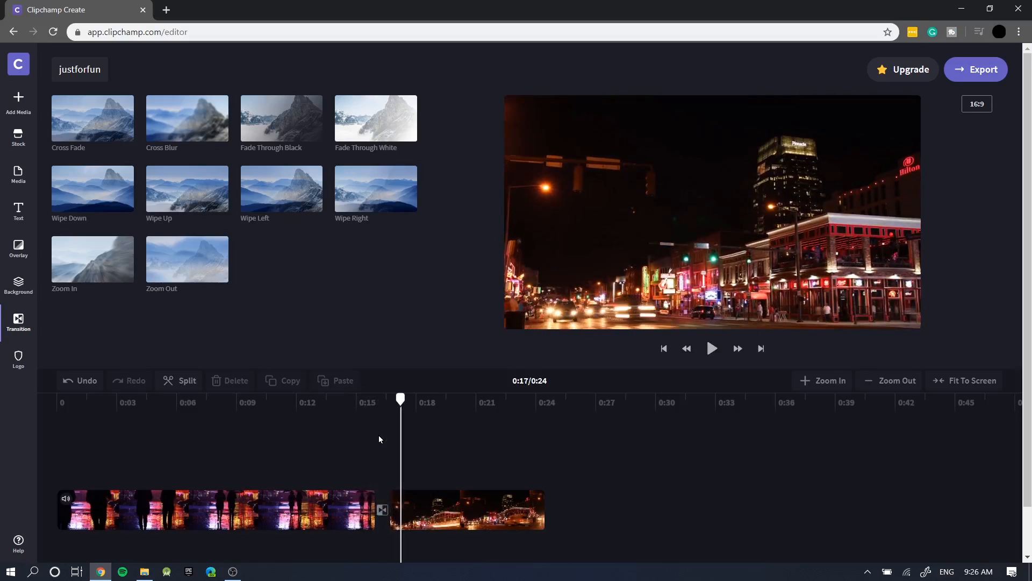
pyautogui.moveTo(378, 439); pyautogui.dragTo(432, 451)
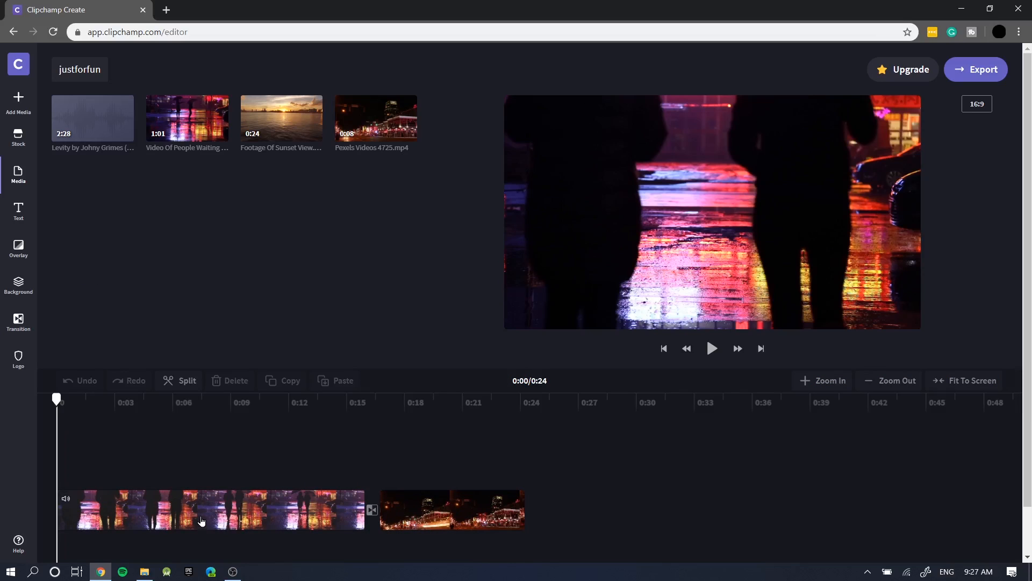
# Step: Add a Glitch title on a track above the taxi clip, starting at about 0:10
pyautogui.click(25, 214)
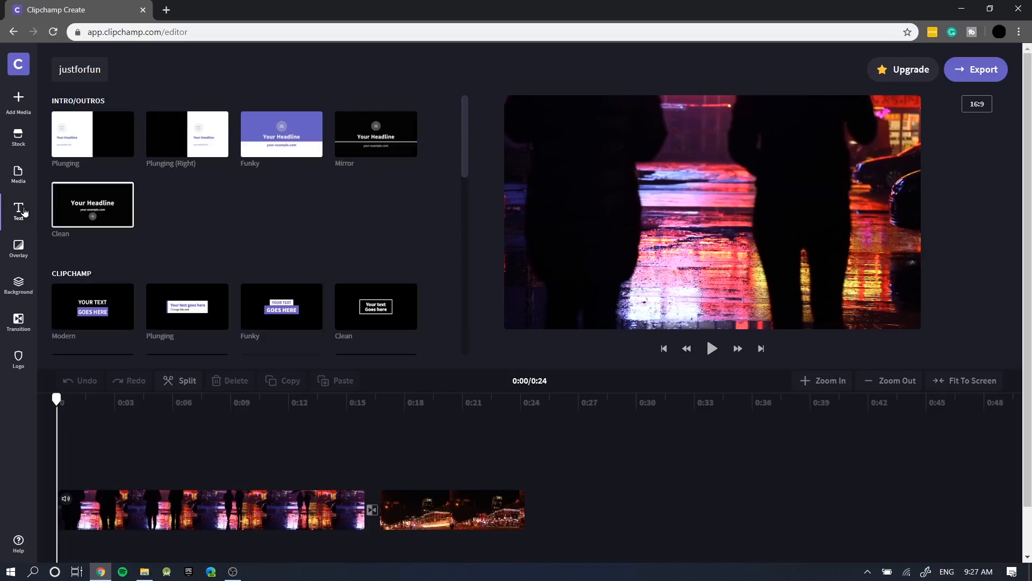
pyautogui.scroll(-5, 266, 203)
pyautogui.scroll(5, 266, 204)
pyautogui.scroll(-4, 303, 259)
pyautogui.moveTo(191, 318); pyautogui.dragTo(306, 477)
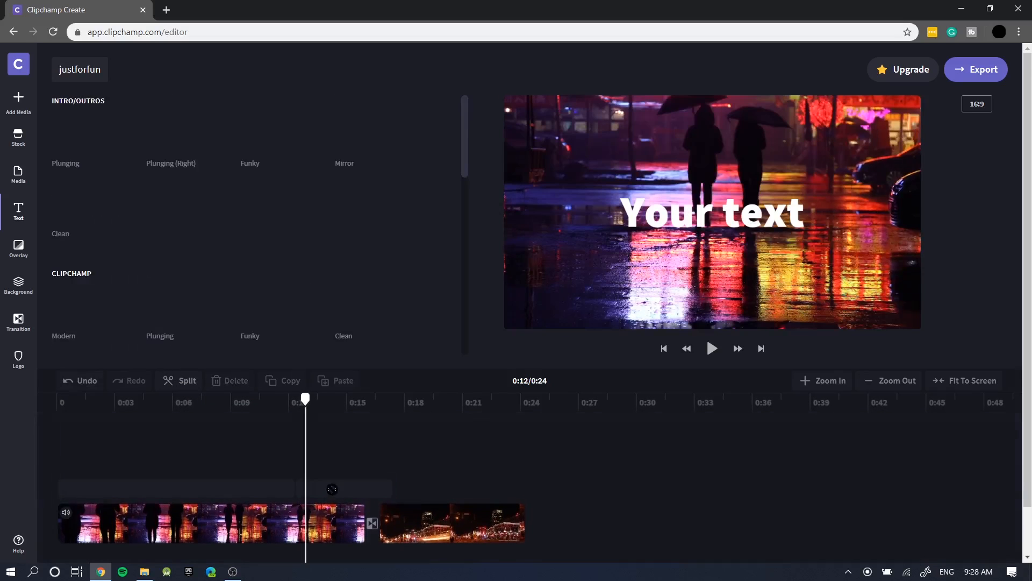
pyautogui.moveTo(342, 493); pyautogui.dragTo(261, 495)
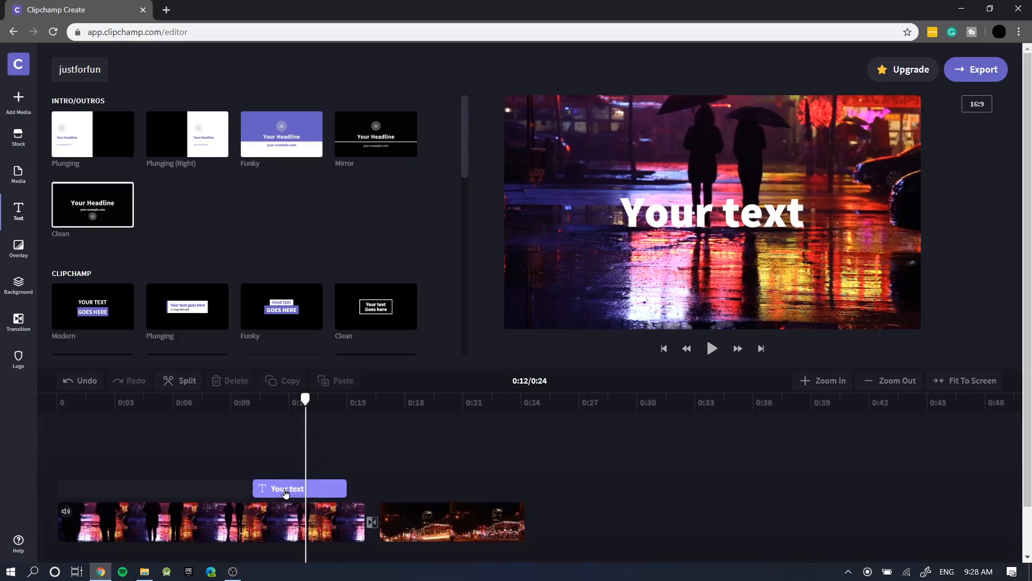
# Step: Set the Glitch title's text to "JUST FUN." and look at the available fonts
pyautogui.click(301, 487)
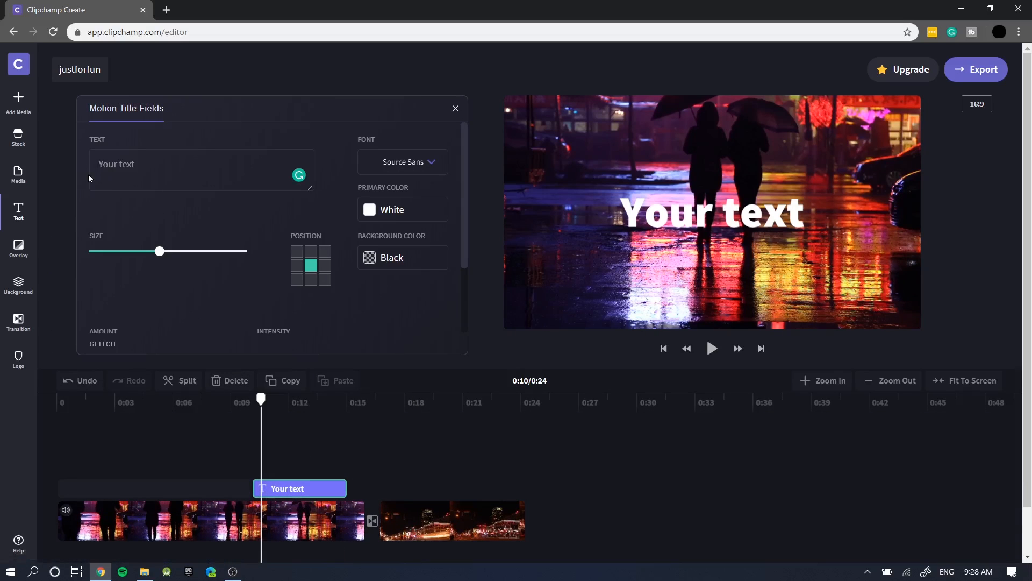
pyautogui.write('JUS')
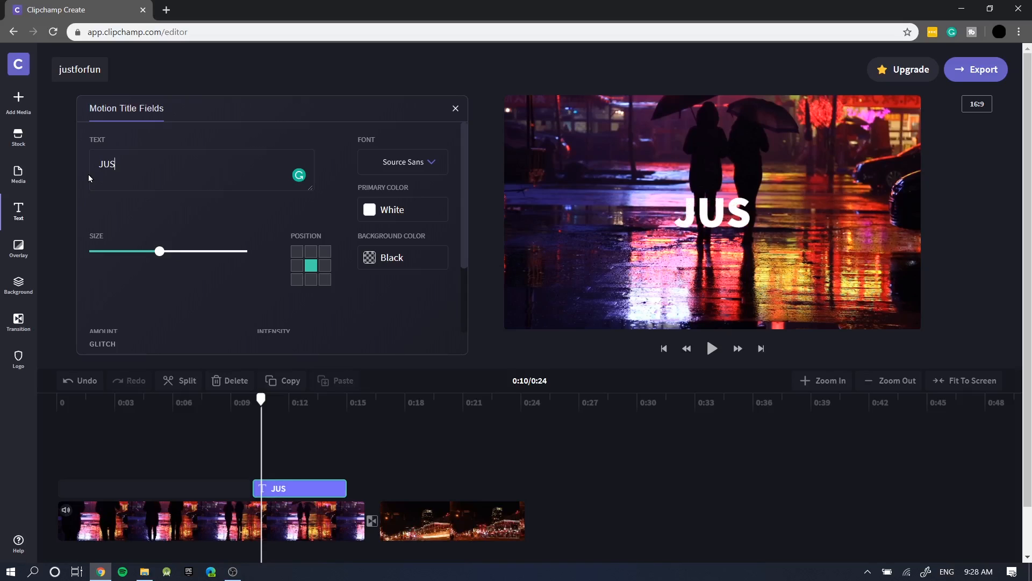
pyautogui.write('T F')
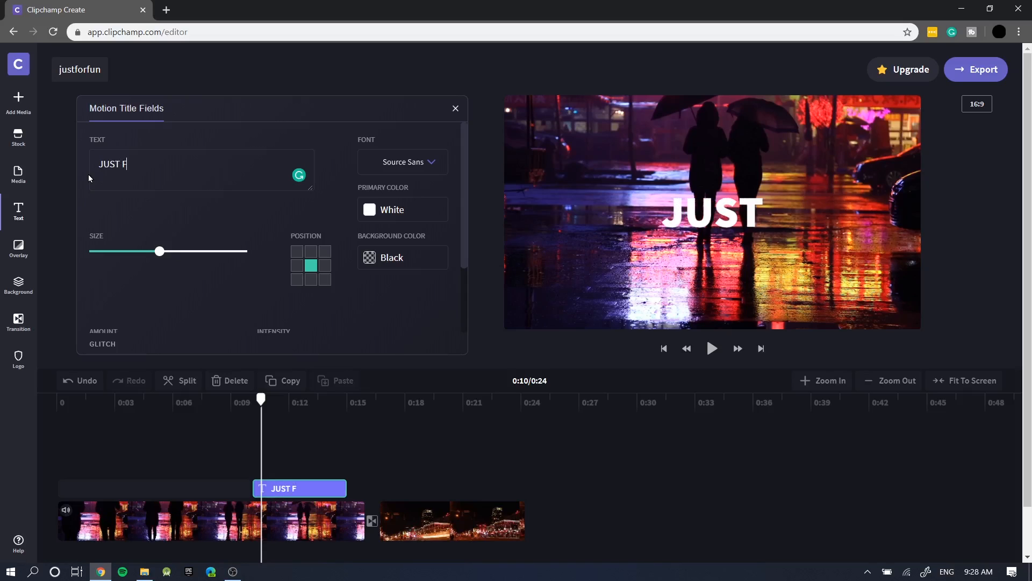
pyautogui.write('UN.')
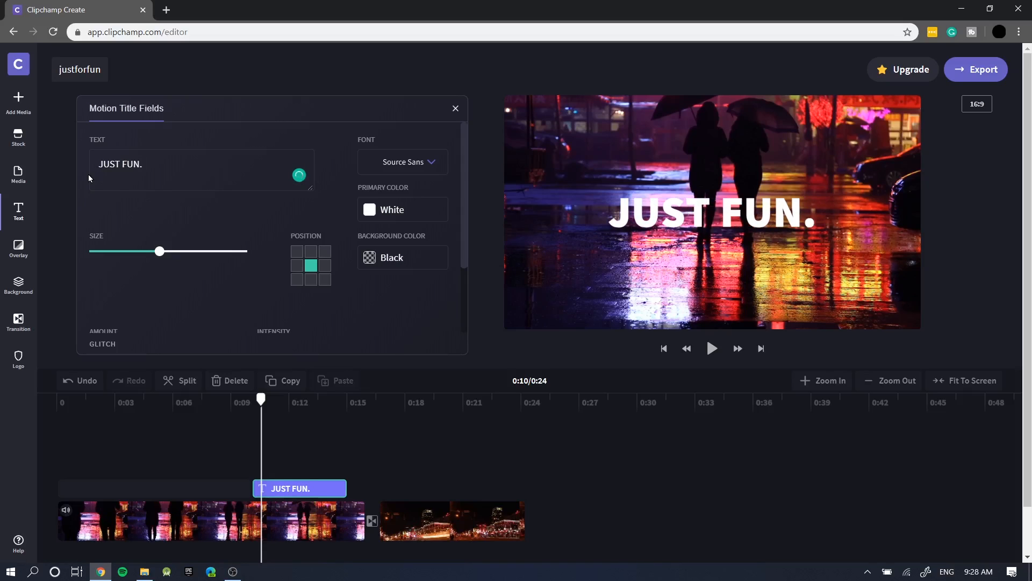
pyautogui.click(414, 169)
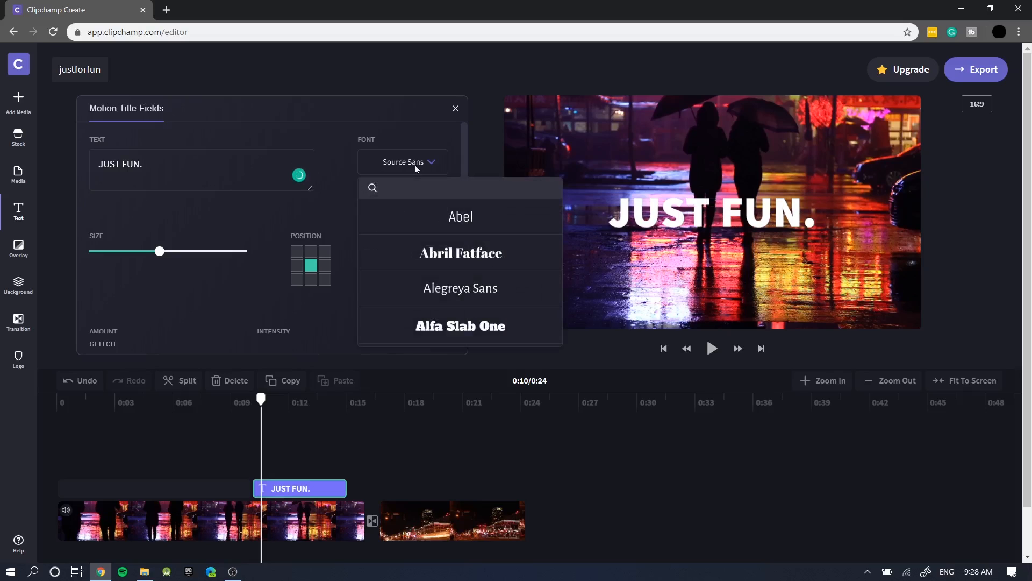
pyautogui.click(417, 165)
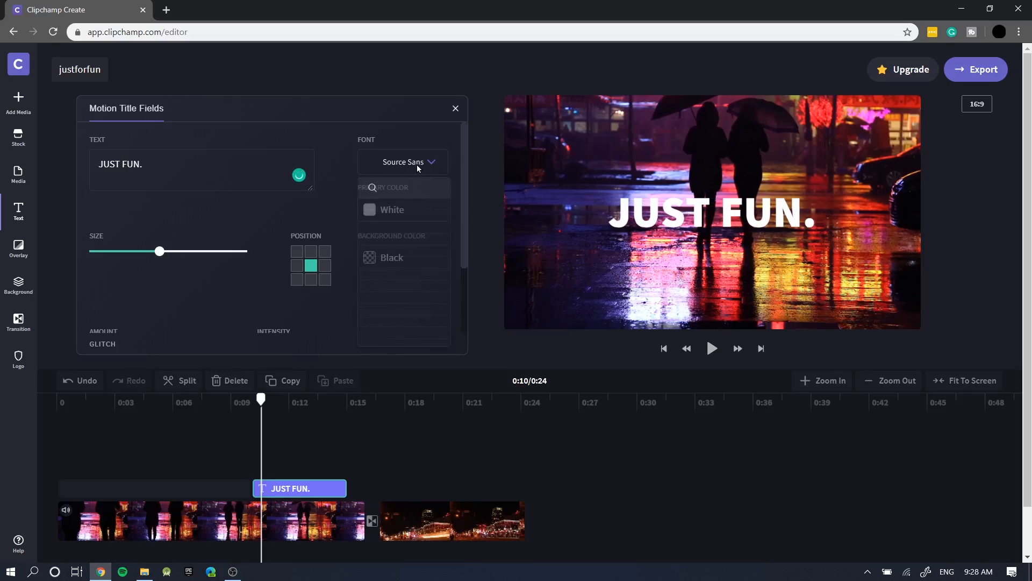
# Step: Try other positions for the "JUST FUN." title, place it back in the centre of the frame and make it slightly larger
pyautogui.click(297, 253)
pyautogui.click(297, 266)
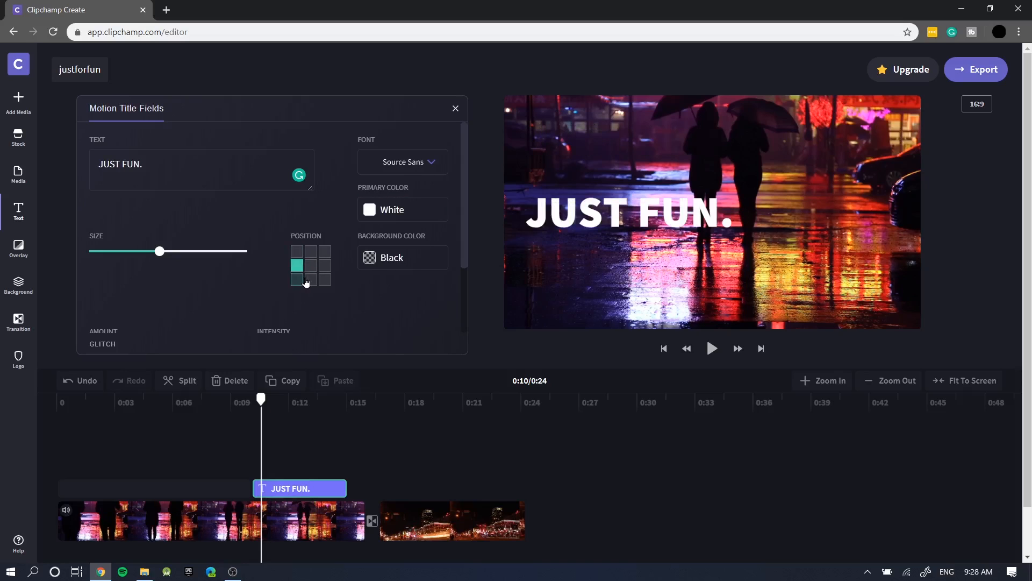
pyautogui.click(310, 279)
pyautogui.click(311, 265)
pyautogui.click(170, 251)
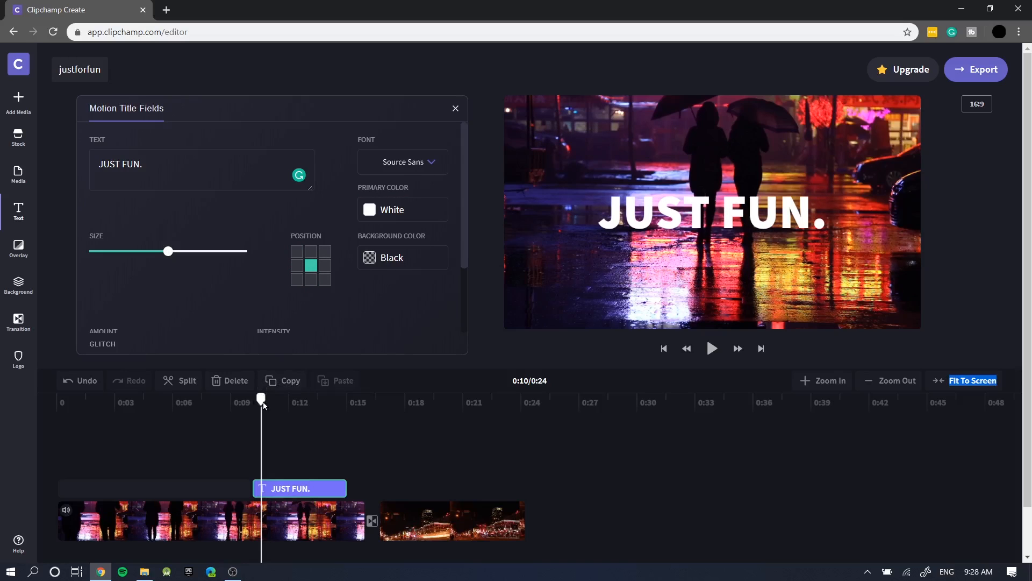
# Step: Play back the "JUST FUN." title from about 0:09, and move the playhead to about 0:18
pyautogui.moveTo(264, 406); pyautogui.dragTo(239, 412)
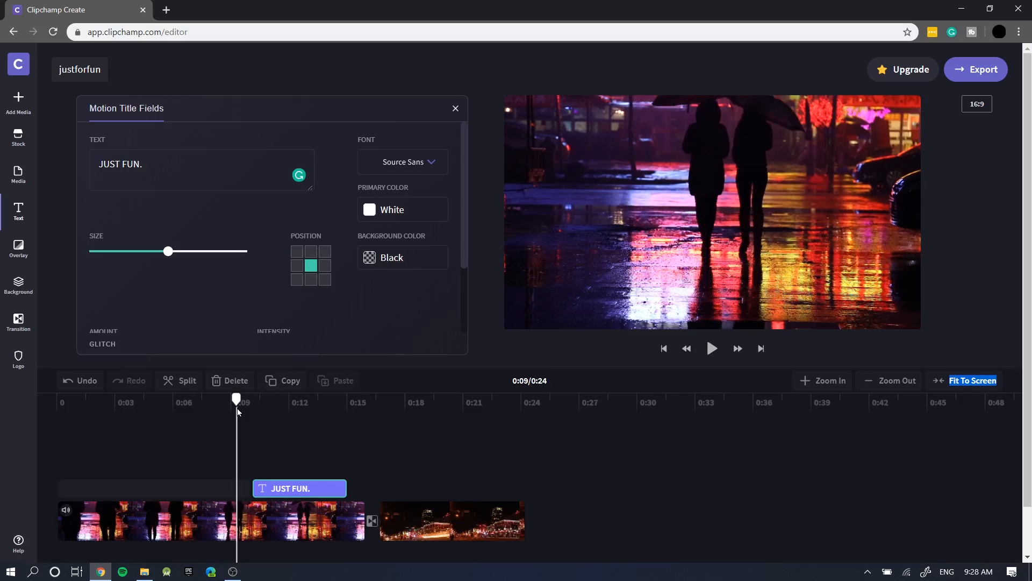
pyautogui.press('space')
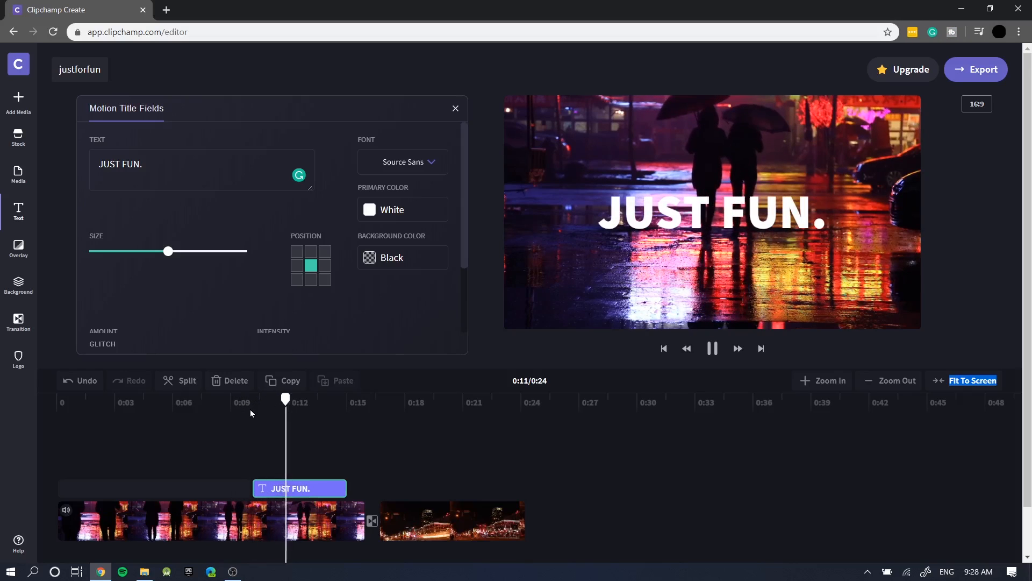
pyautogui.press('space')
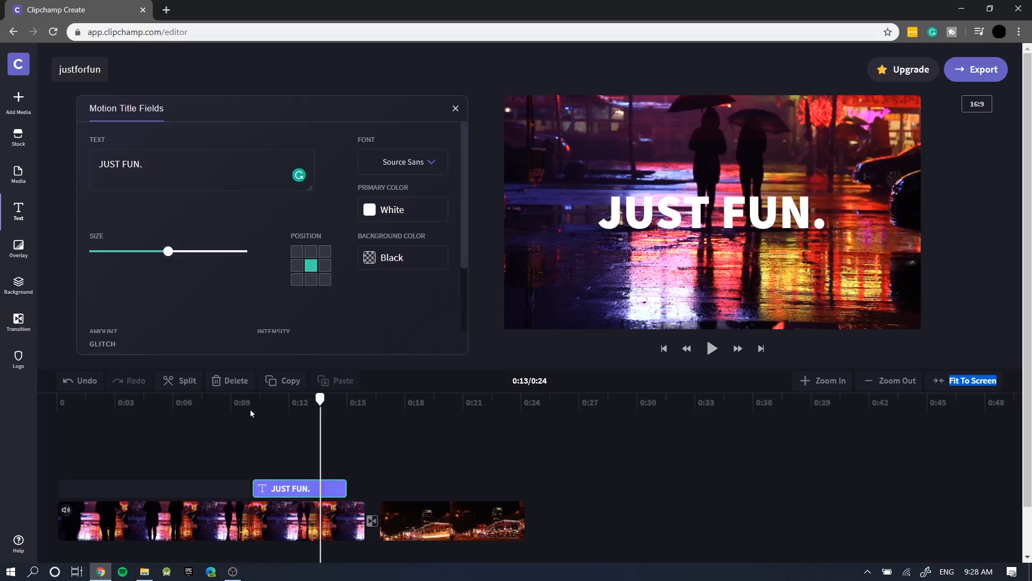
pyautogui.moveTo(320, 403); pyautogui.dragTo(311, 404)
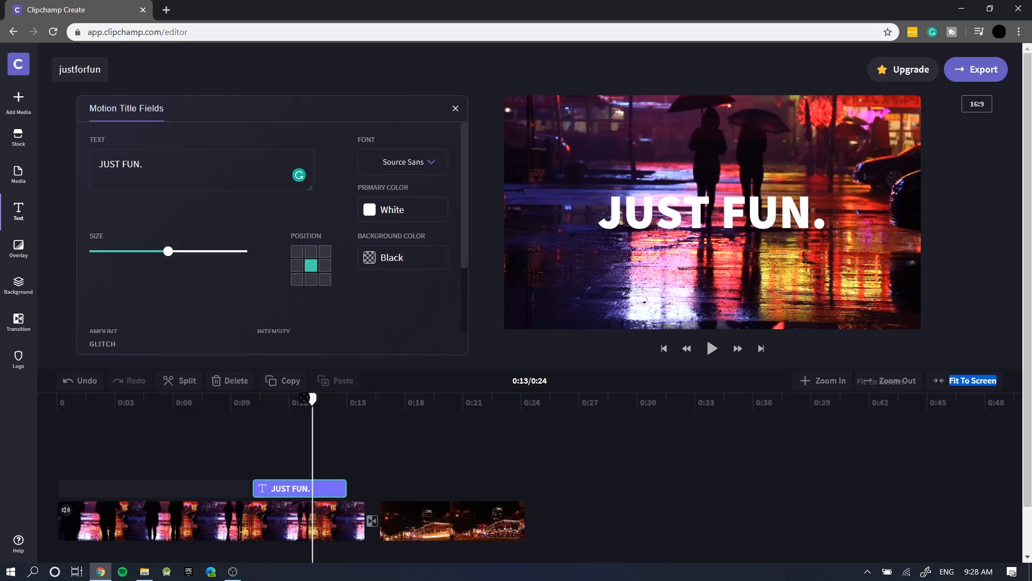
pyautogui.click(251, 412)
pyautogui.moveTo(250, 412); pyautogui.dragTo(241, 414)
pyautogui.press('space')
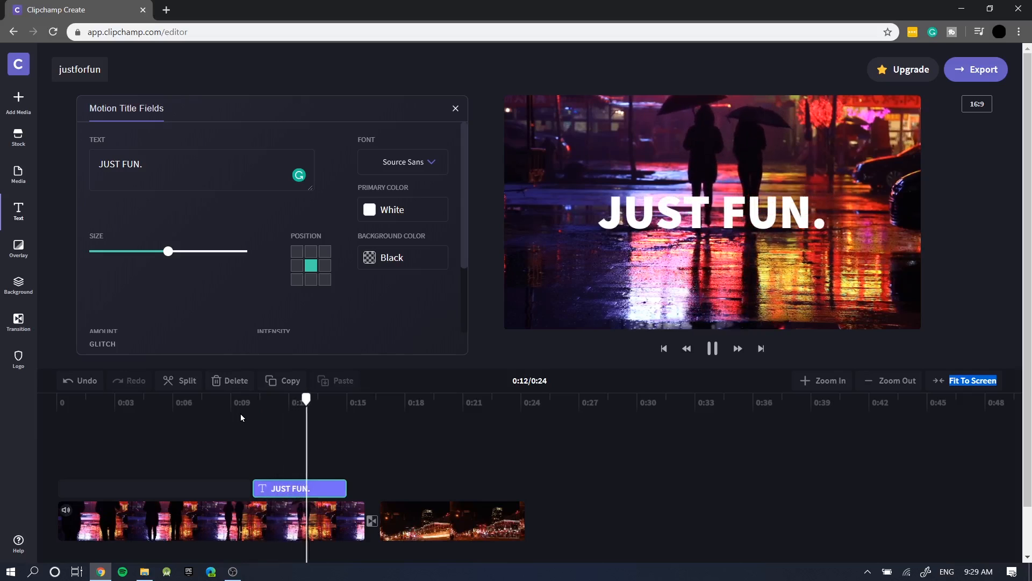
pyautogui.click(406, 419)
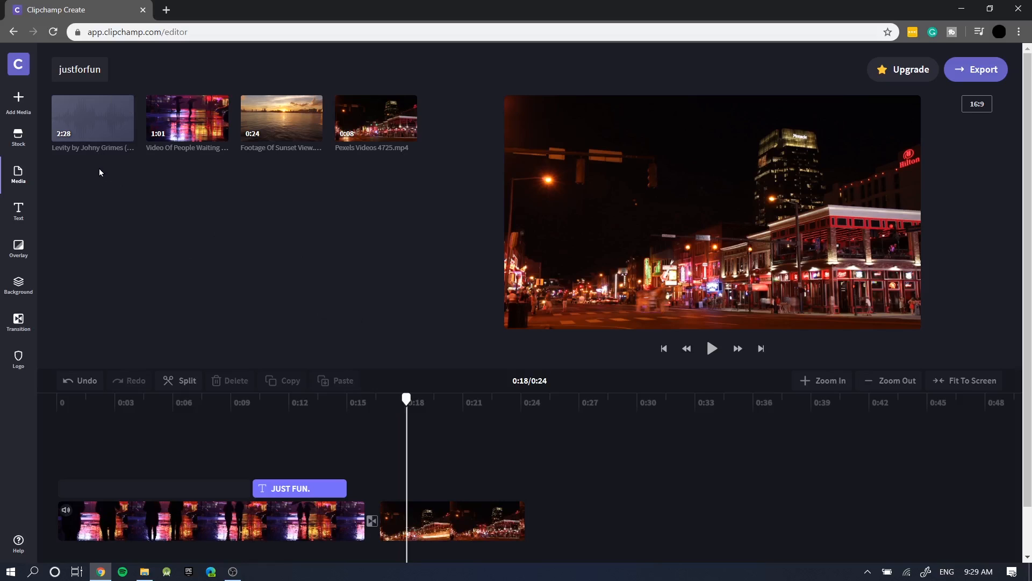
# Step: Add the Levity music track below the video clips, starting at 0:00, and play it from the beginning
pyautogui.moveTo(97, 151)
pyautogui.moveTo(105, 125); pyautogui.dragTo(407, 549)
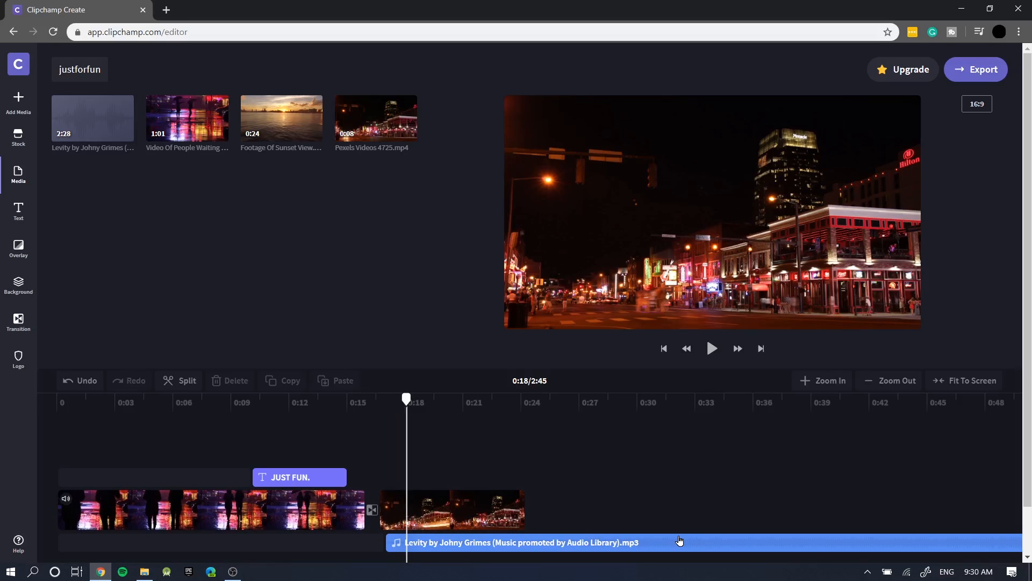
pyautogui.moveTo(679, 541); pyautogui.dragTo(103, 535)
pyautogui.moveTo(407, 398); pyautogui.dragTo(87, 421)
pyautogui.press('space')
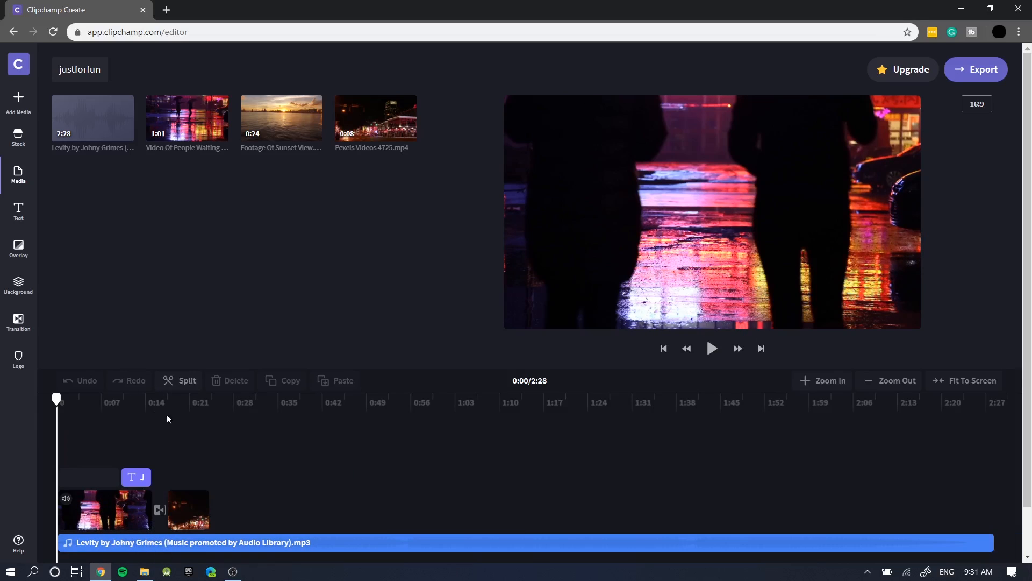
# Step: Split the Levity music track at 0:24, where the last video clip ends, and delete the remainder
pyautogui.moveTo(60, 399); pyautogui.dragTo(210, 433)
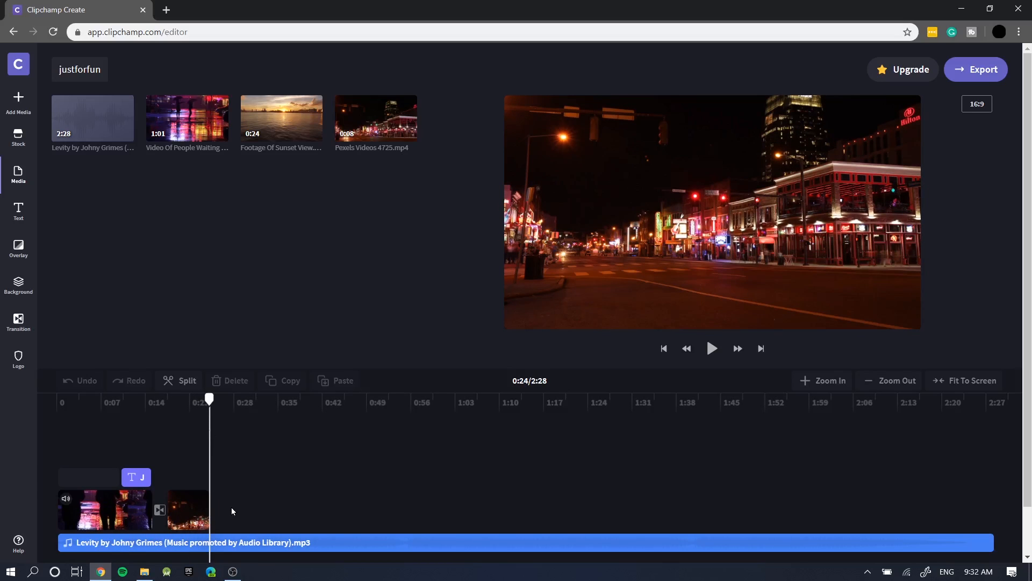
pyautogui.scroll(4, 231, 512)
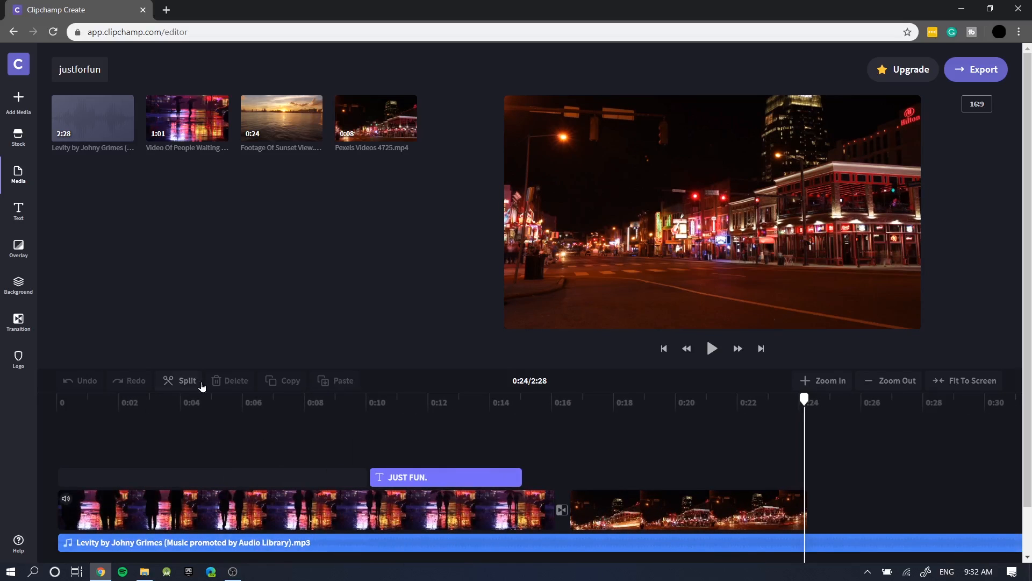
pyautogui.click(193, 381)
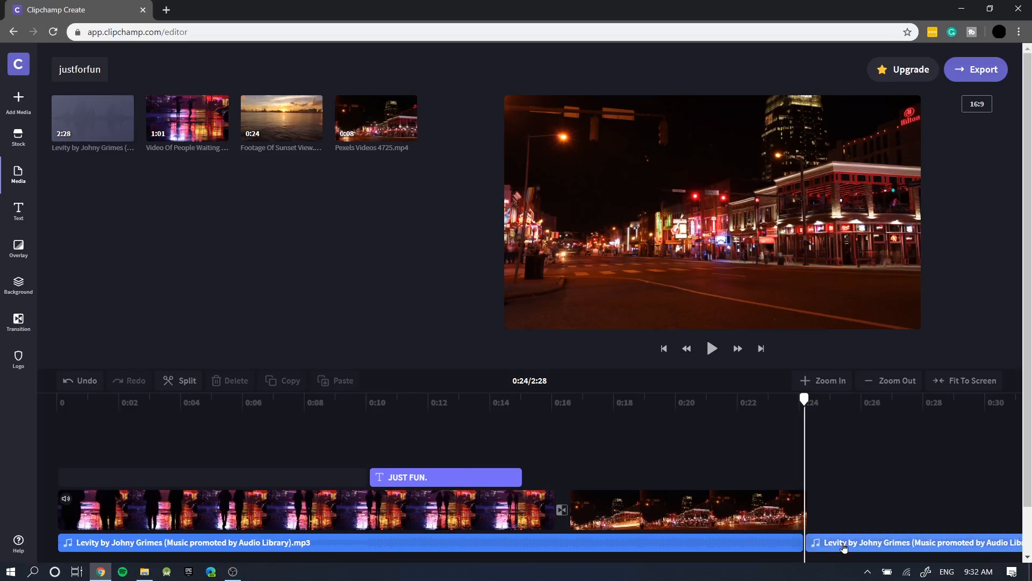
pyautogui.click(849, 547)
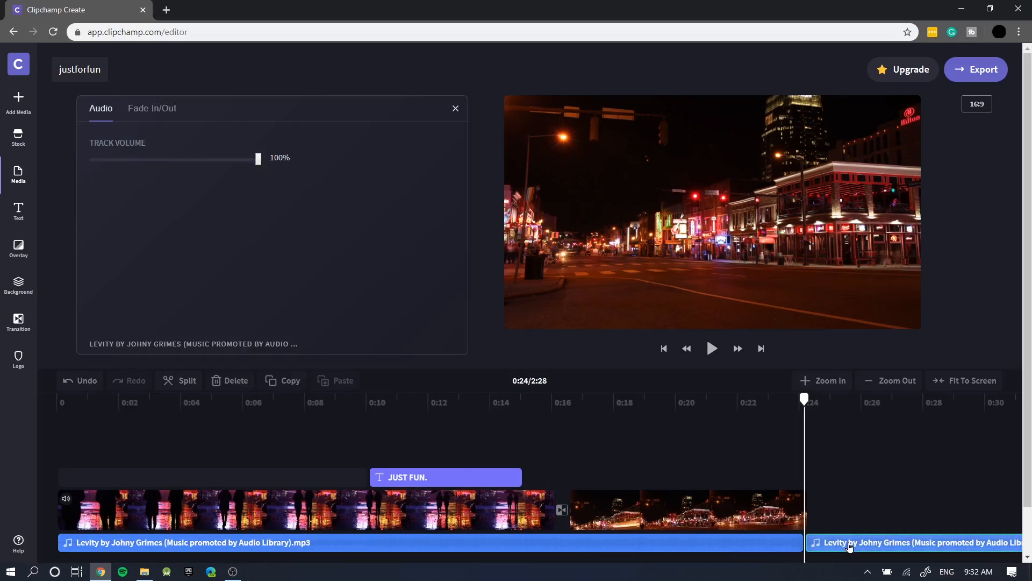
pyautogui.press('Delete')
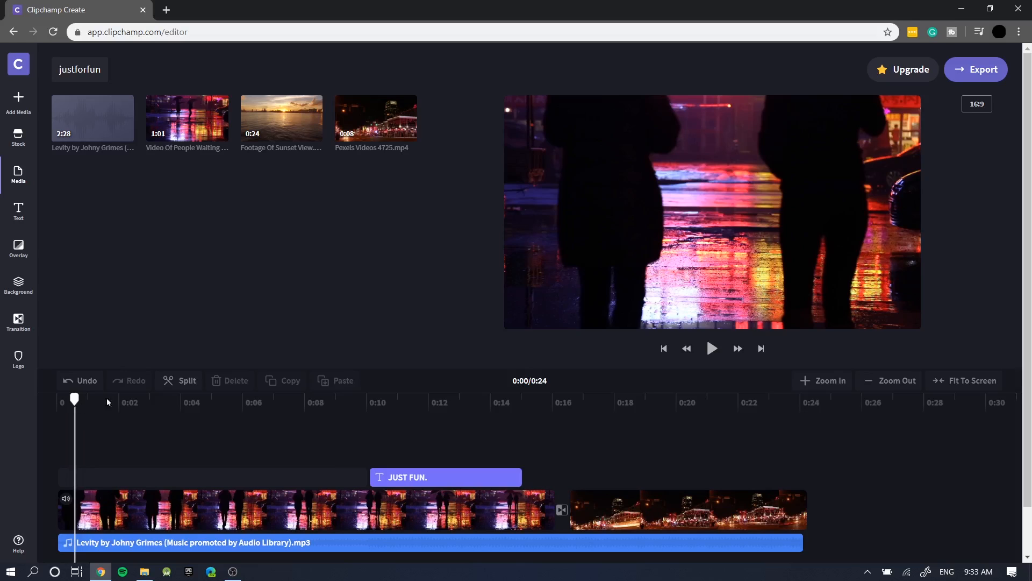
# Step: Export the video at 480p, and play the downloaded justforfun MP4 full screen in VLC media player
pyautogui.click(991, 73)
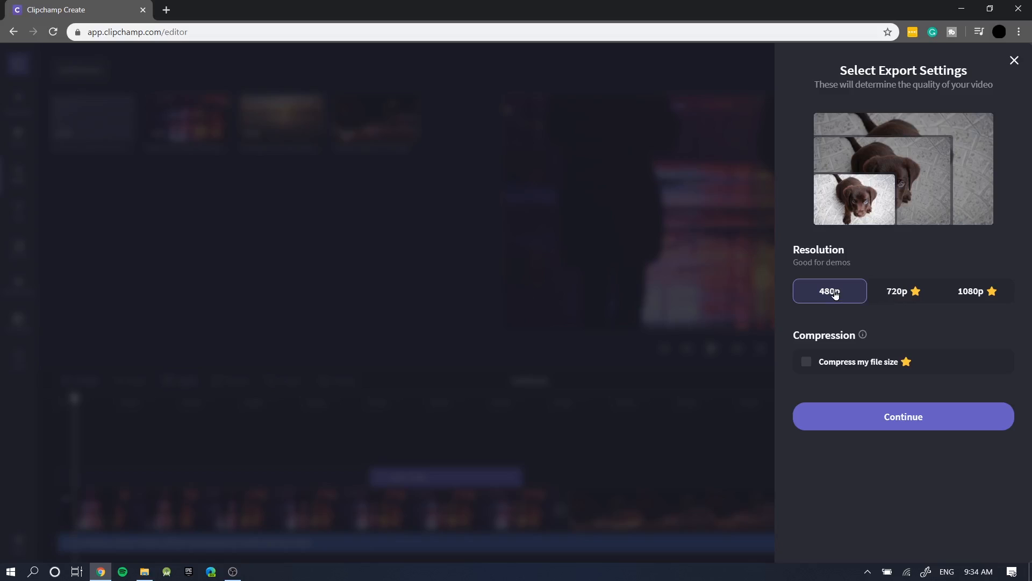
pyautogui.click(902, 417)
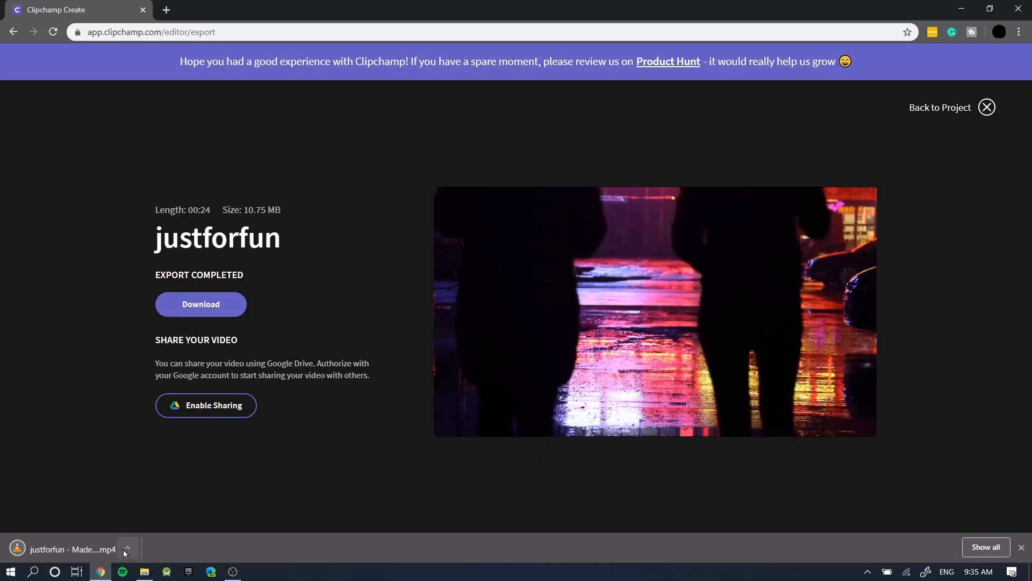
pyautogui.click(94, 546)
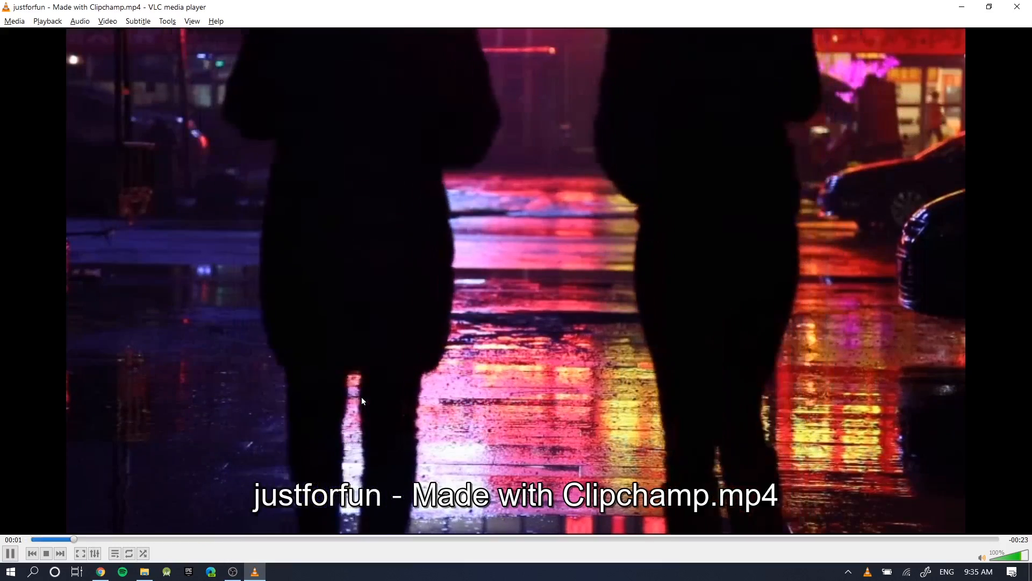
pyautogui.doubleClick(362, 395)
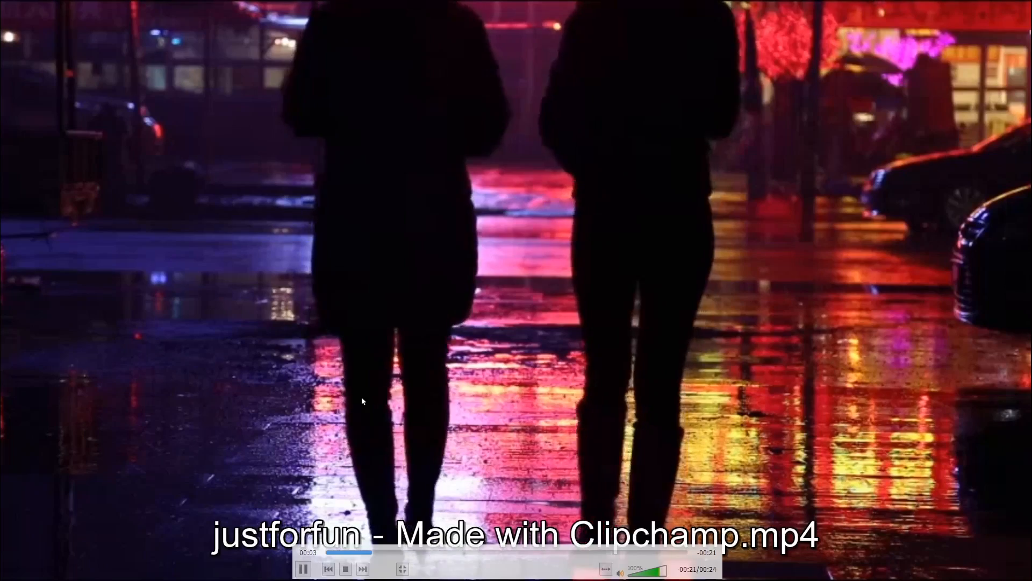